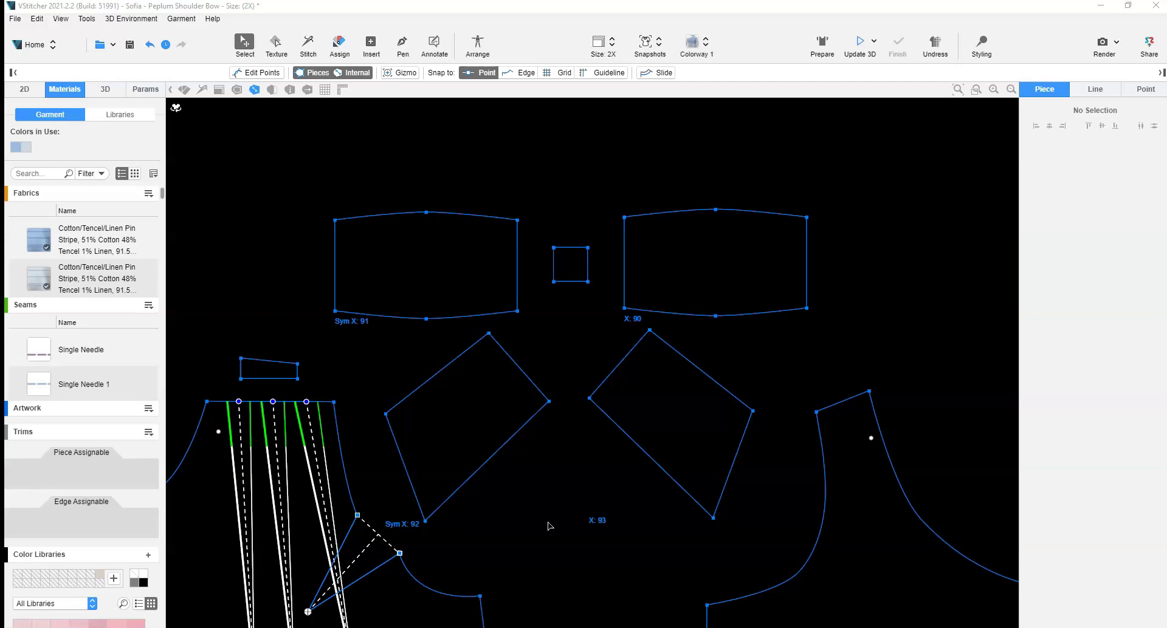
- Draw a vertical centre line across bow rectangle 91 and mark it as a fold line
click(400, 45)
click(426, 212)
click(426, 319)
key(Escape)
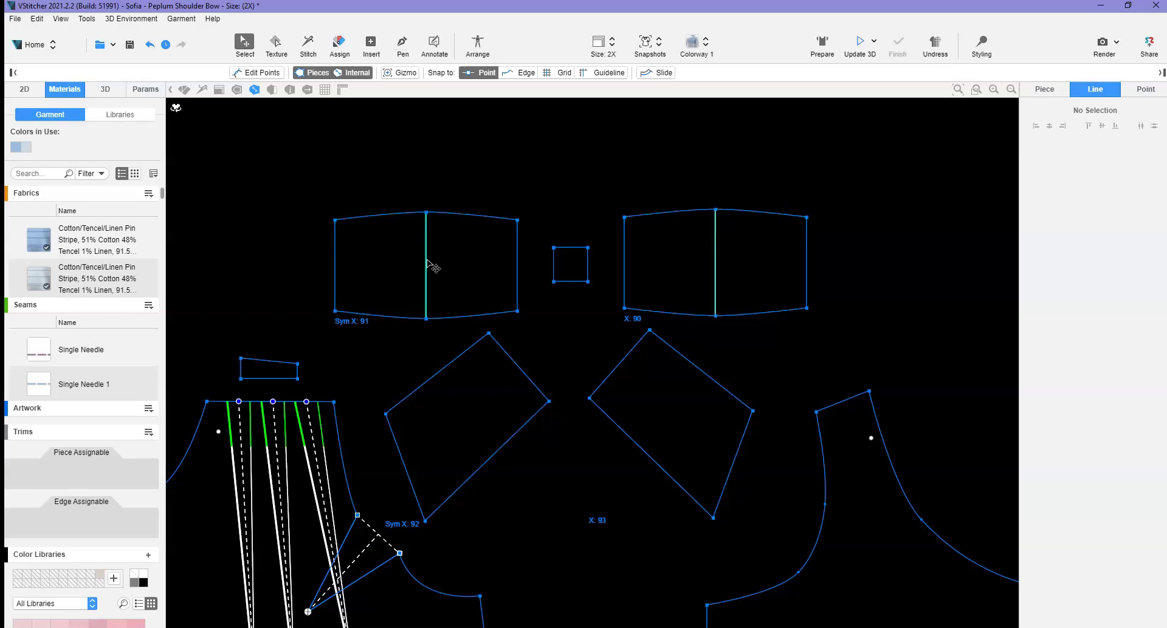
click(431, 265)
scroll(1063, 557, down, 3)
click(1046, 574)
scroll(1048, 522, down, 3)
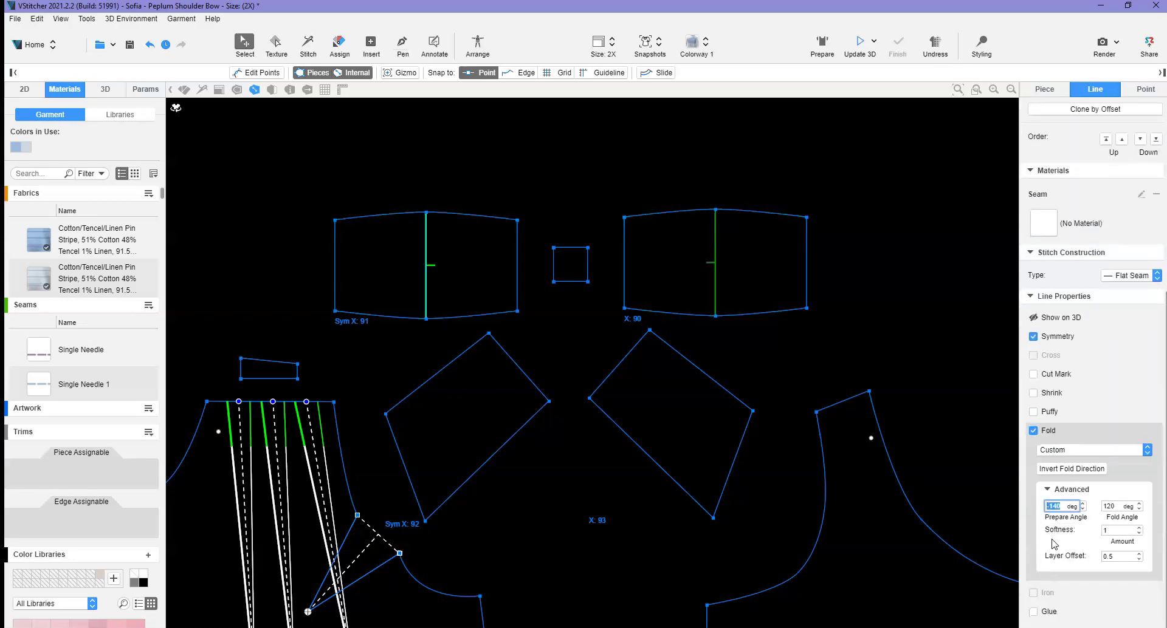
click(756, 353)
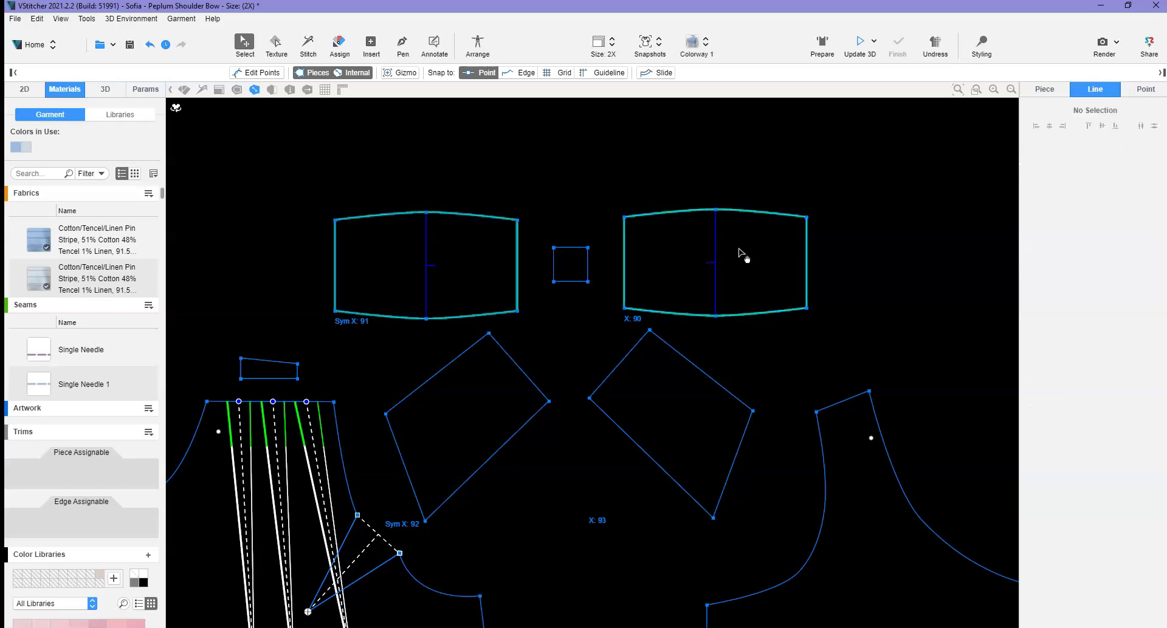
- Insert a 1.25-wide pleat across the bow rectangle, shortened inward from the edge
click(370, 46)
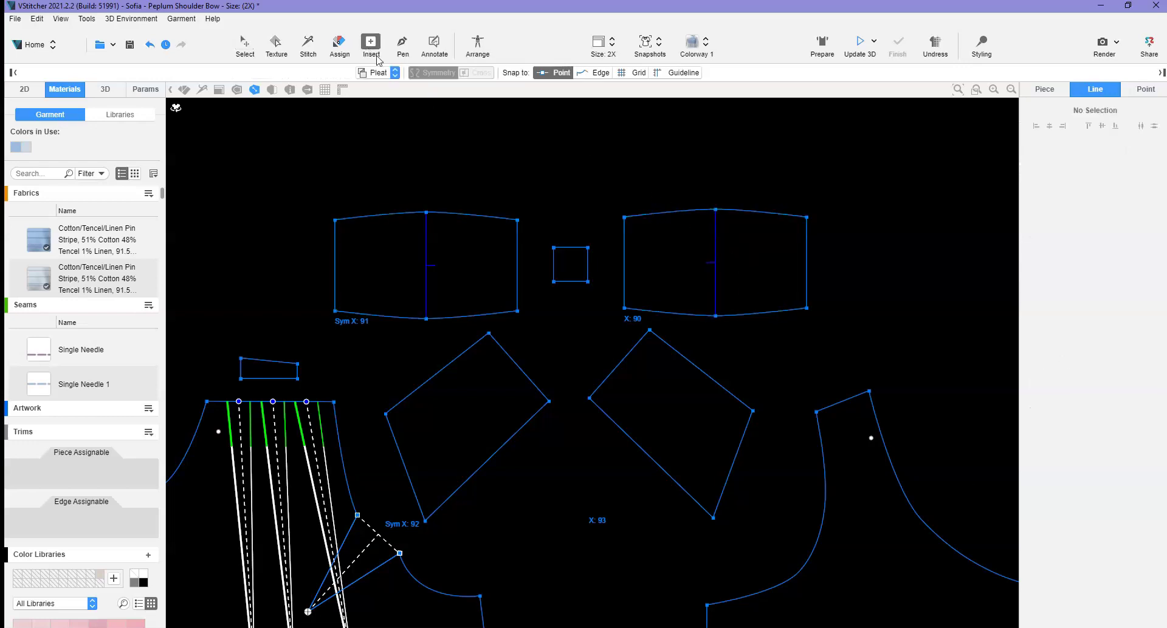
click(517, 244)
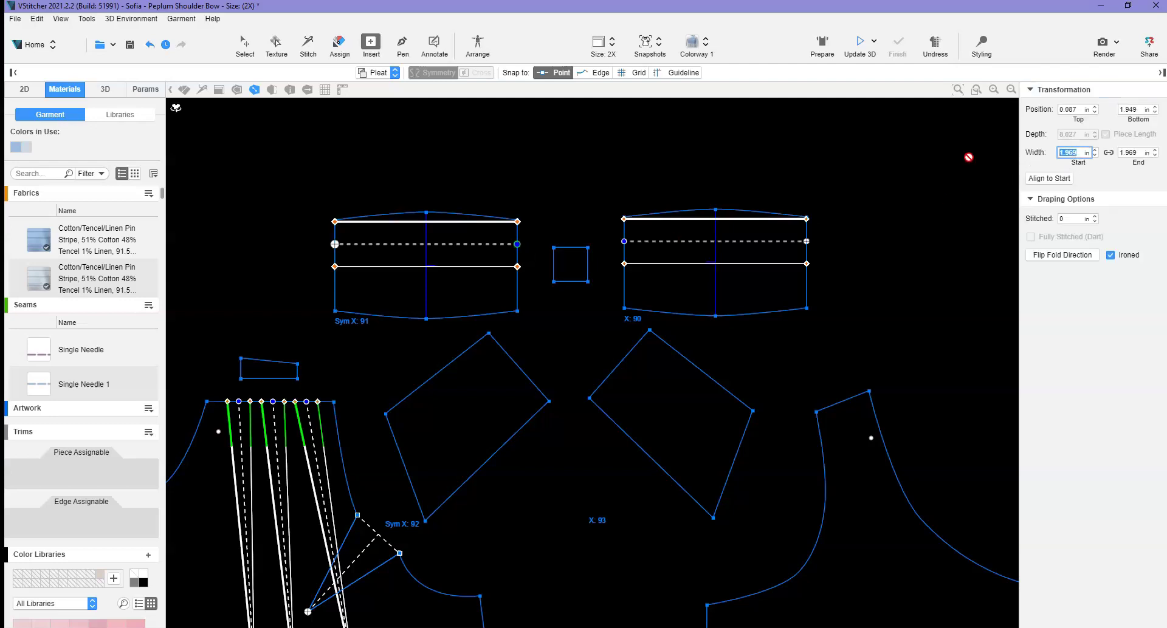
text(1.25)
key(Return)
click(1063, 255)
drag(335, 249, 474, 268)
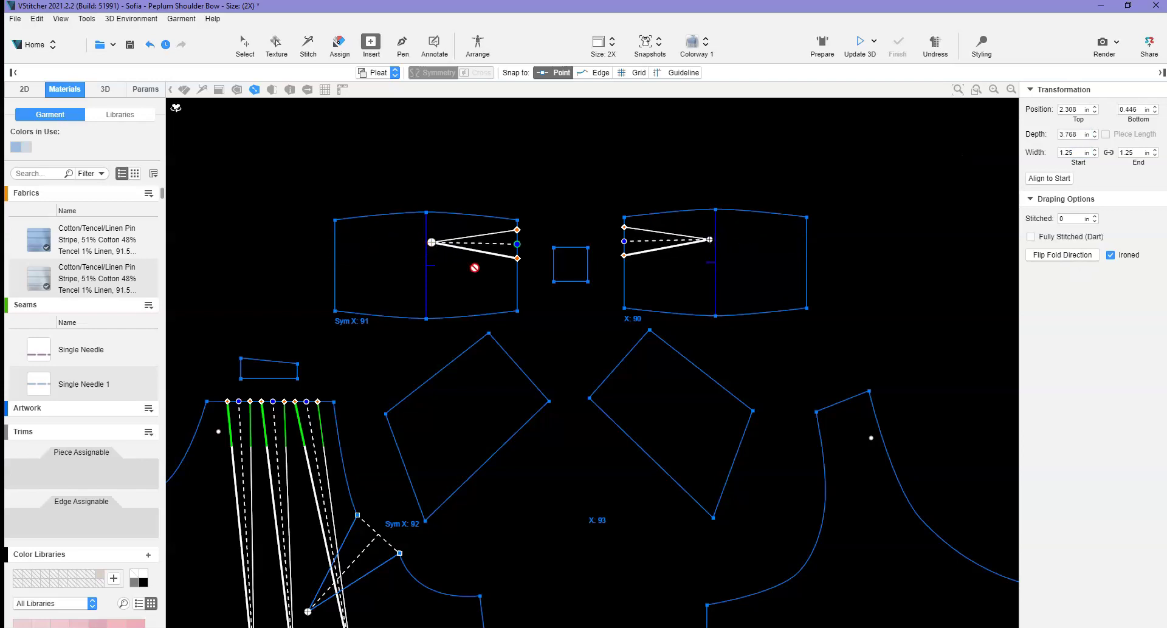
- Add a second 1.25-wide pleat lower on the rectangle, then undo it
click(518, 292)
text(.25)
key(Return)
key(ctrl+z)
key(ctrl+z)
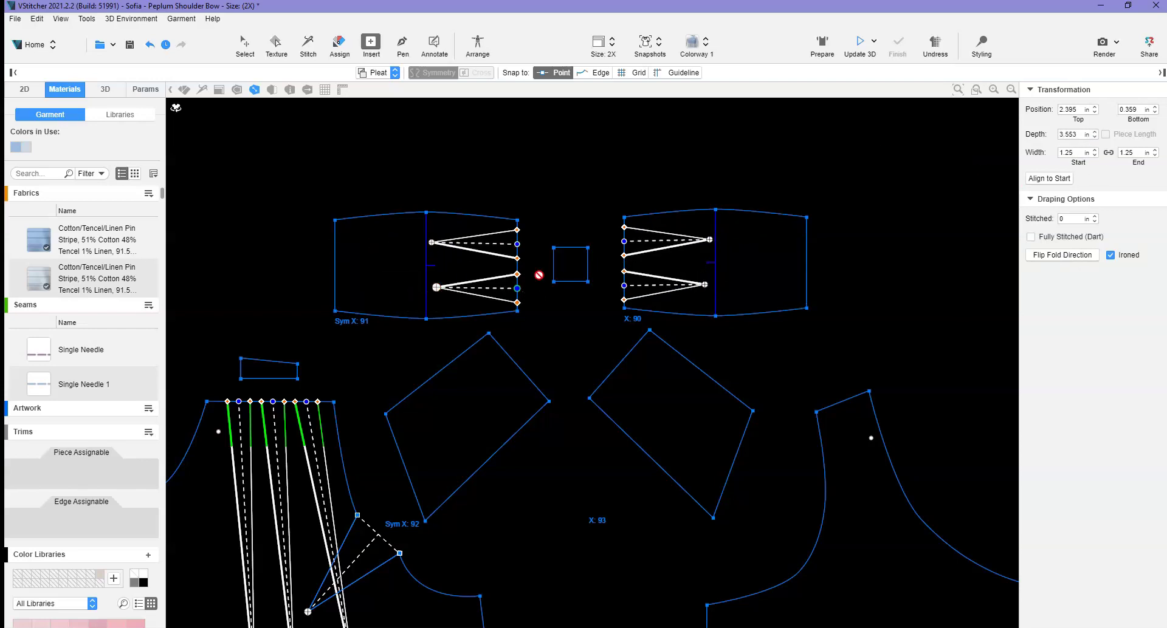
scroll(539, 269, up, 2)
key(ctrl+z)
key(ctrl+z)
key(ctrl+z)
key(ctrl+z)
key(ctrl+z)
key(ctrl+z)
key(ctrl+z)
key(ctrl+z)
key(ctrl+z)
key(ctrl+z)
key(ctrl+z)
key(ctrl+z)
key(ctrl+z)
key(ctrl+z)
key(ctrl+z)
key(ctrl+z)
- Stitch the rectangle's sides into a loop and join both bow rectangles to the square knot
click(308, 45)
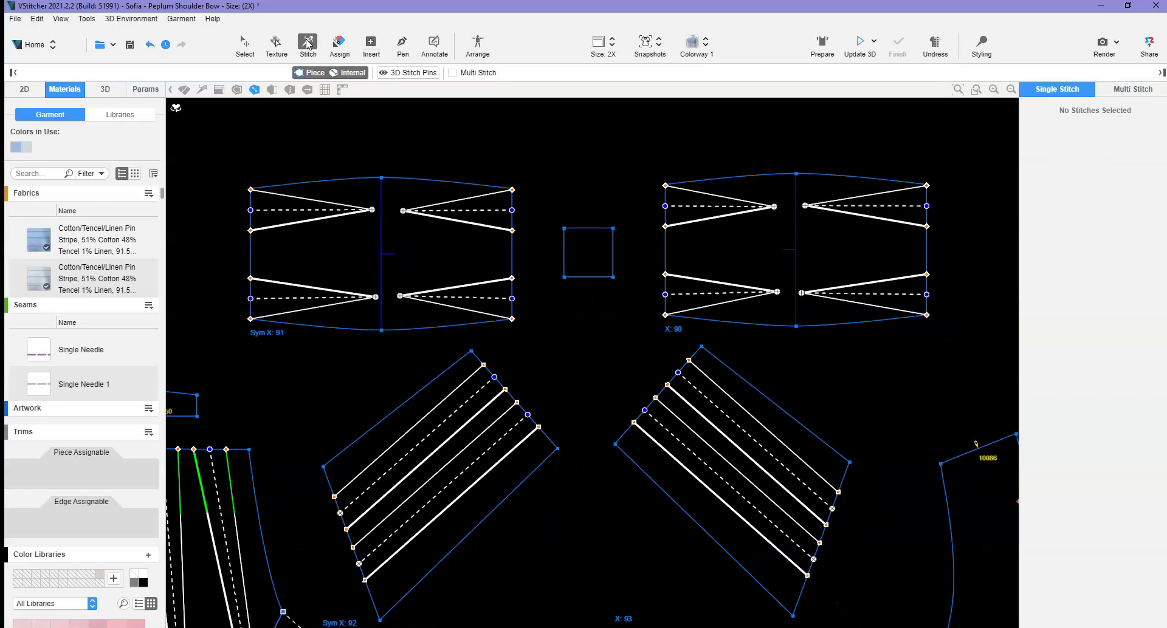
click(249, 250)
click(565, 269)
click(665, 294)
click(613, 258)
- Stitch the square knot's edges to the two diamond tail pieces
click(560, 278)
click(553, 441)
click(623, 435)
click(612, 262)
- Join the top edges of the small piece and the right piece to the square
scroll(520, 438, down, 1)
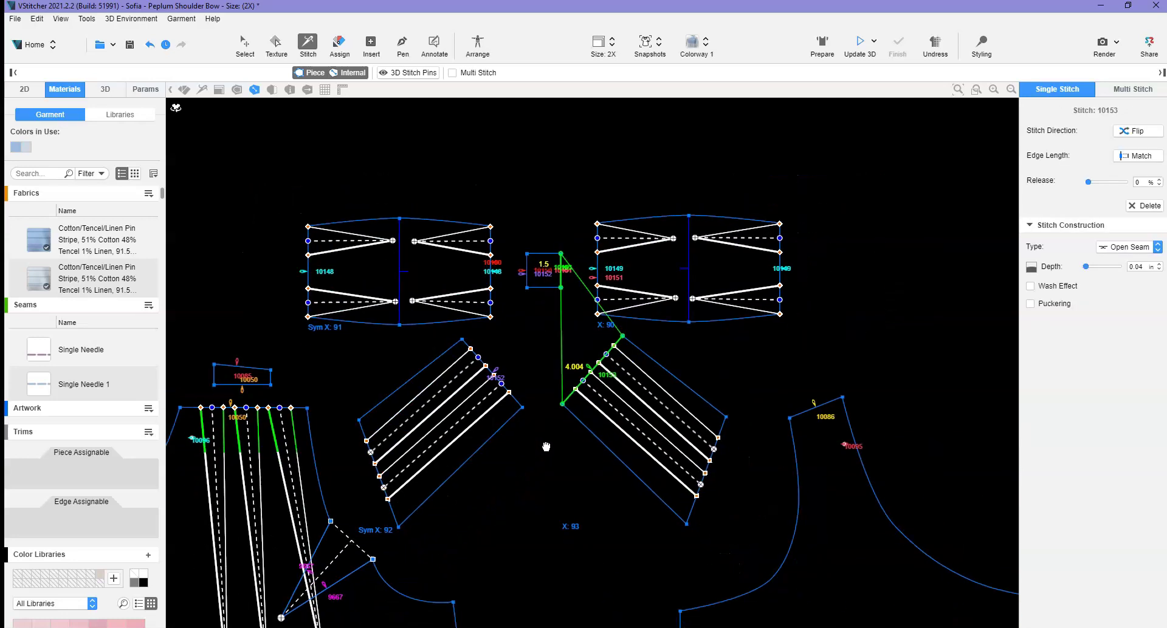
scroll(526, 339, down, 1)
click(261, 360)
click(527, 276)
click(799, 405)
click(561, 279)
key(Escape)
- Set Details 0.4 and separate 3D Layer values on the bow pieces
click(243, 41)
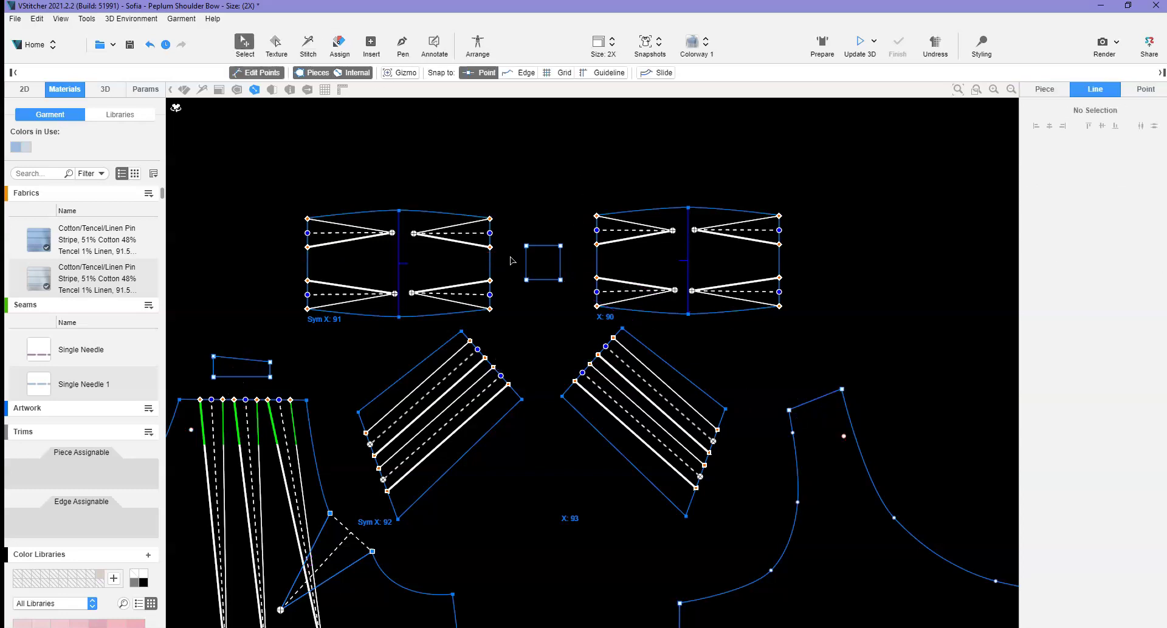
drag(292, 160, 824, 543)
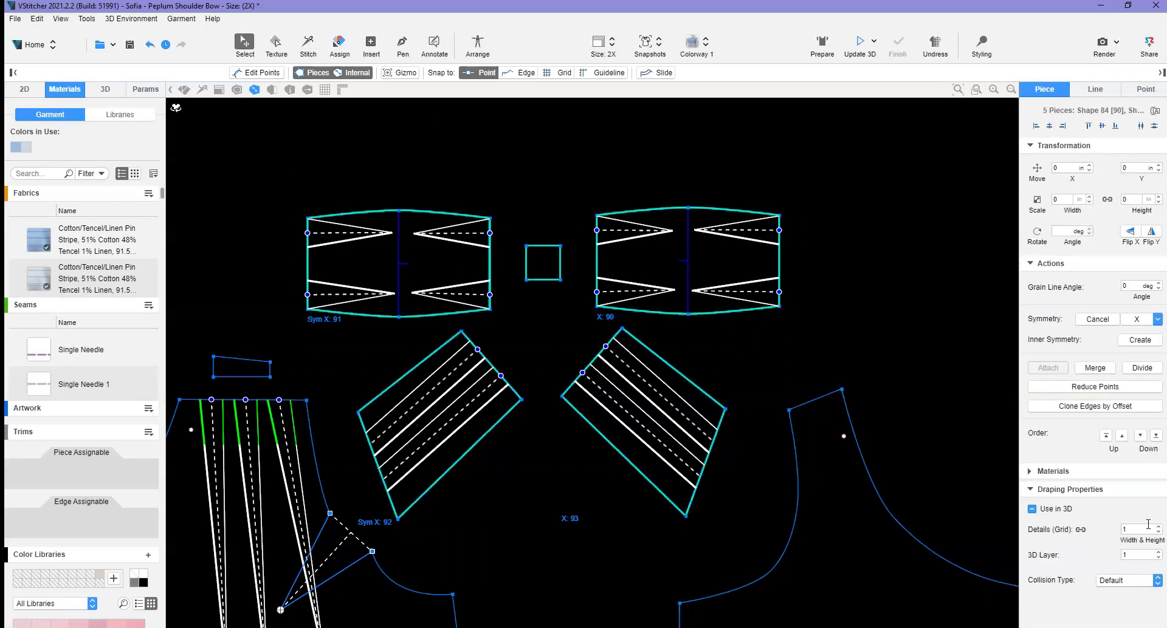
drag(555, 354, 515, 417)
text(3)
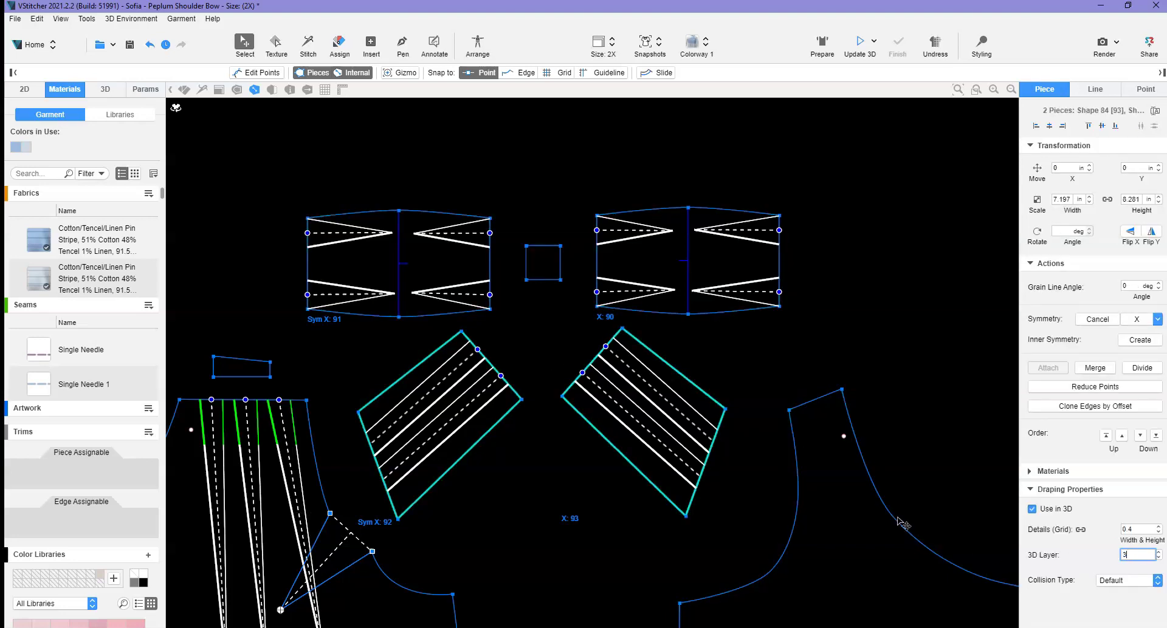
click(425, 267)
shift+click(665, 273)
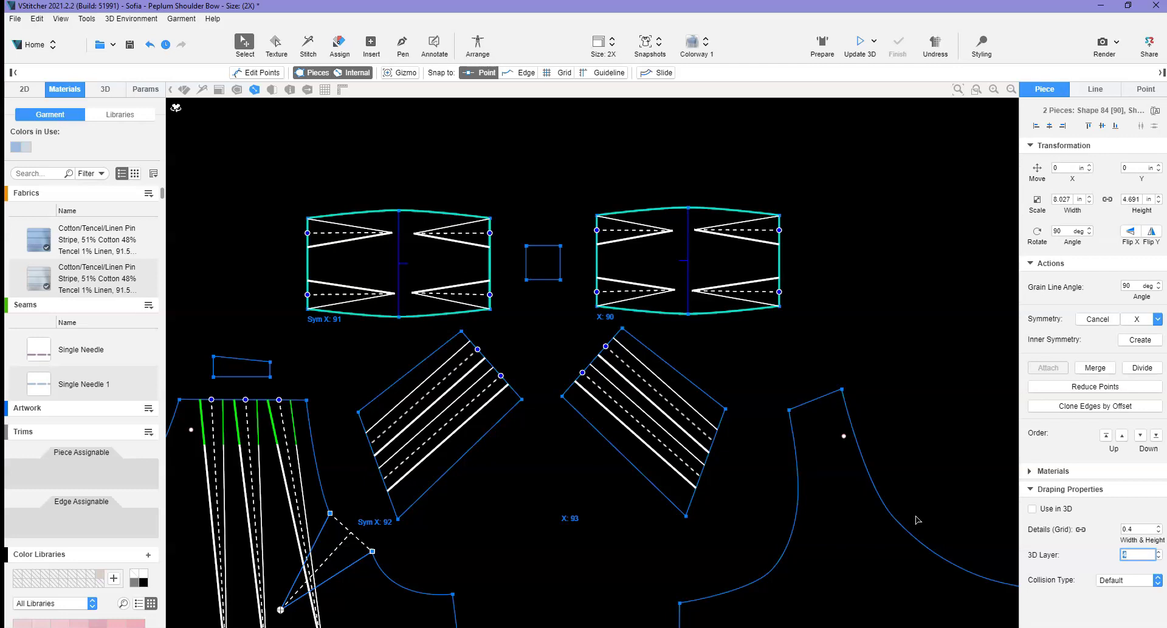
click(951, 406)
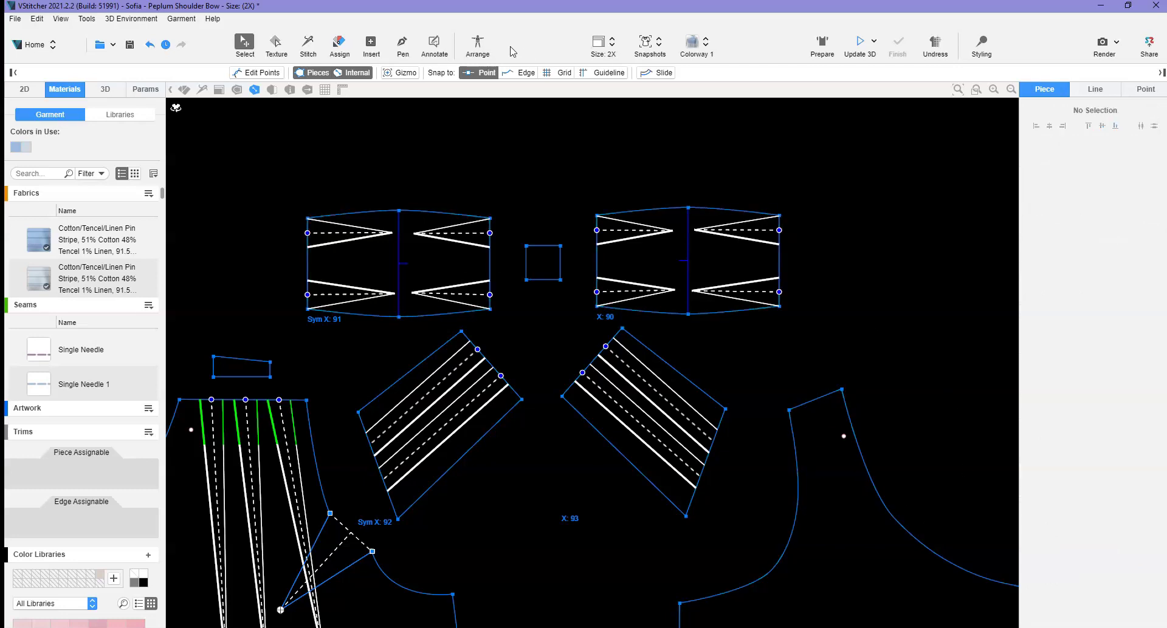
- Place the four bow pieces on the avatar's left shoulder in Arrange
click(478, 43)
drag(312, 485, 476, 610)
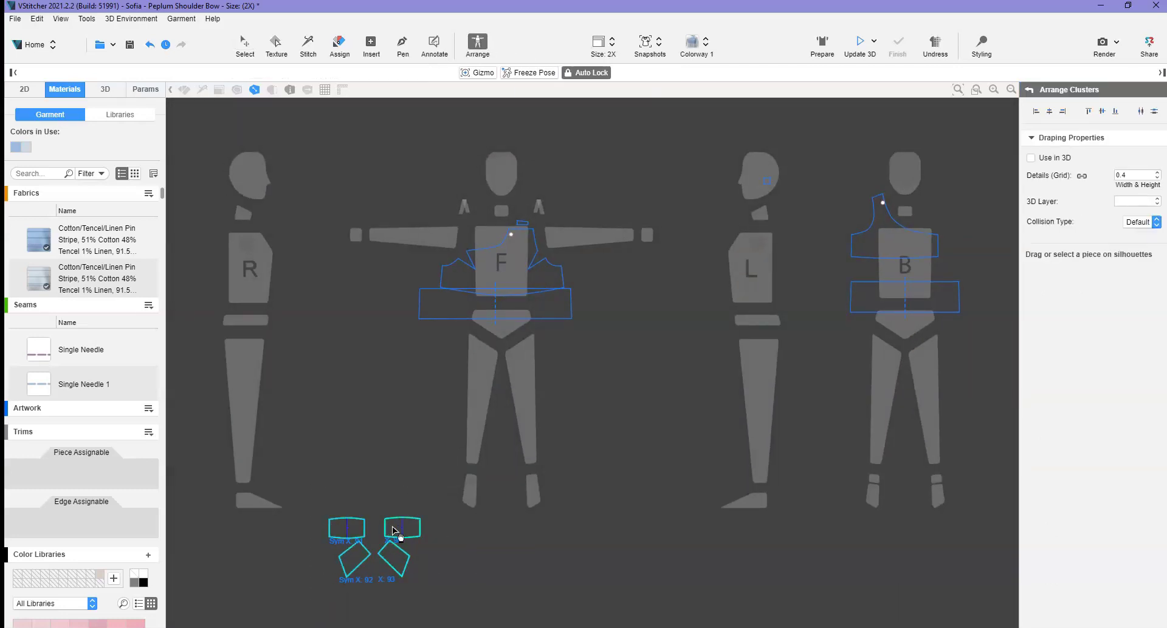
mouse_move(393, 531)
mouse_down()
mouse_move(766, 260)
mouse_move(753, 176)
mouse_up()
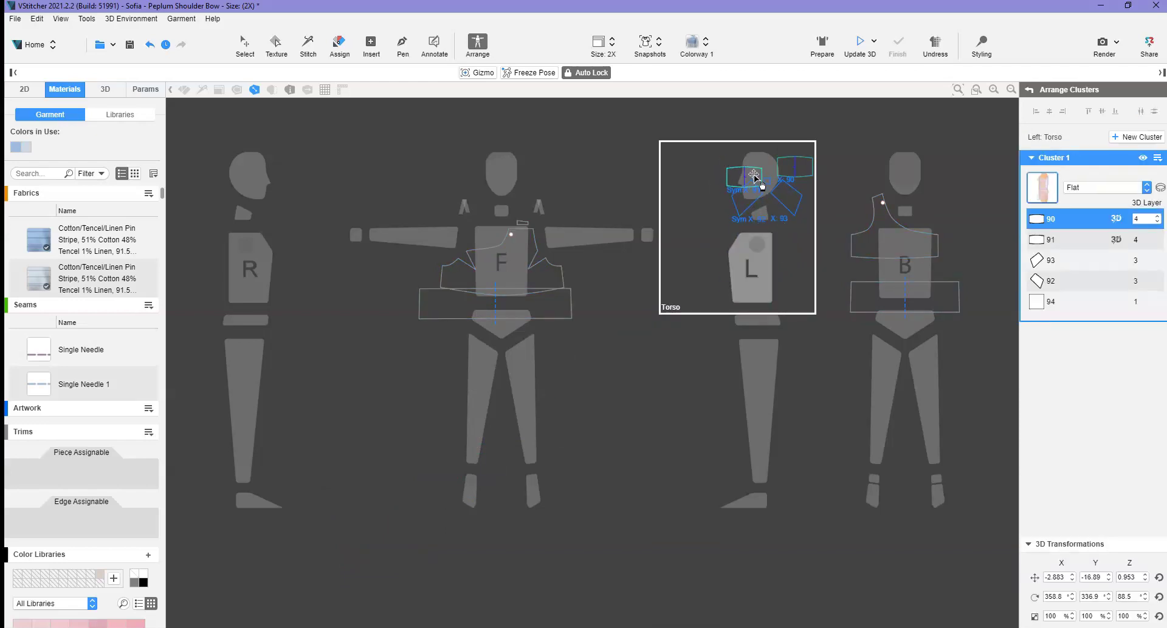
- Enable Use in 3D for both diamond tail pieces and view their drape from the side
click(245, 44)
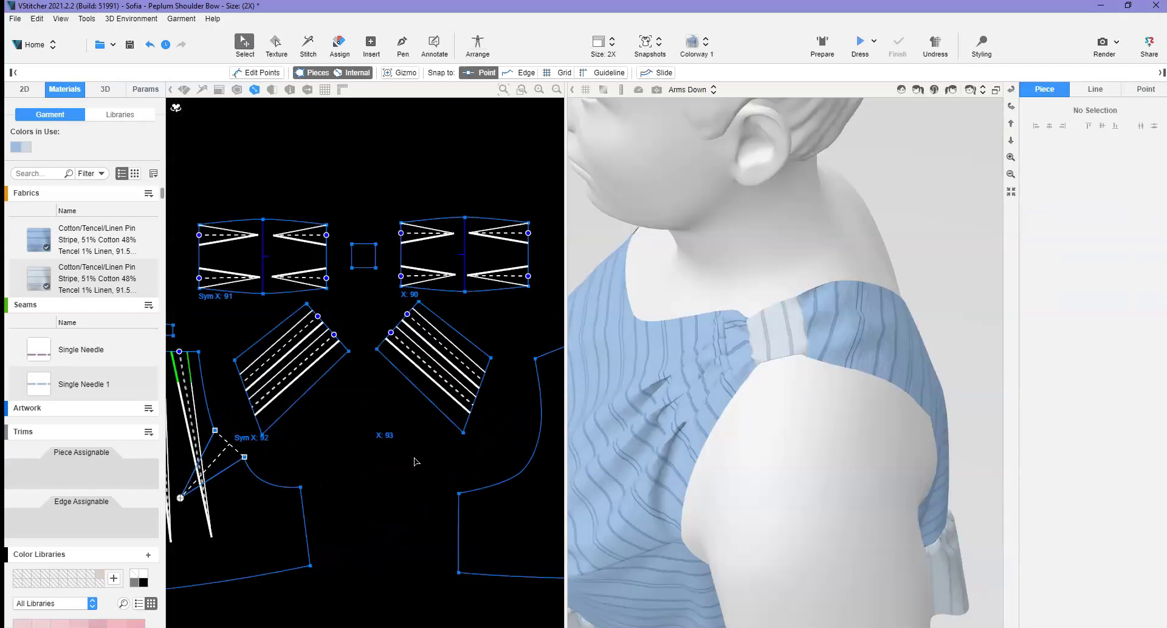
click(459, 366)
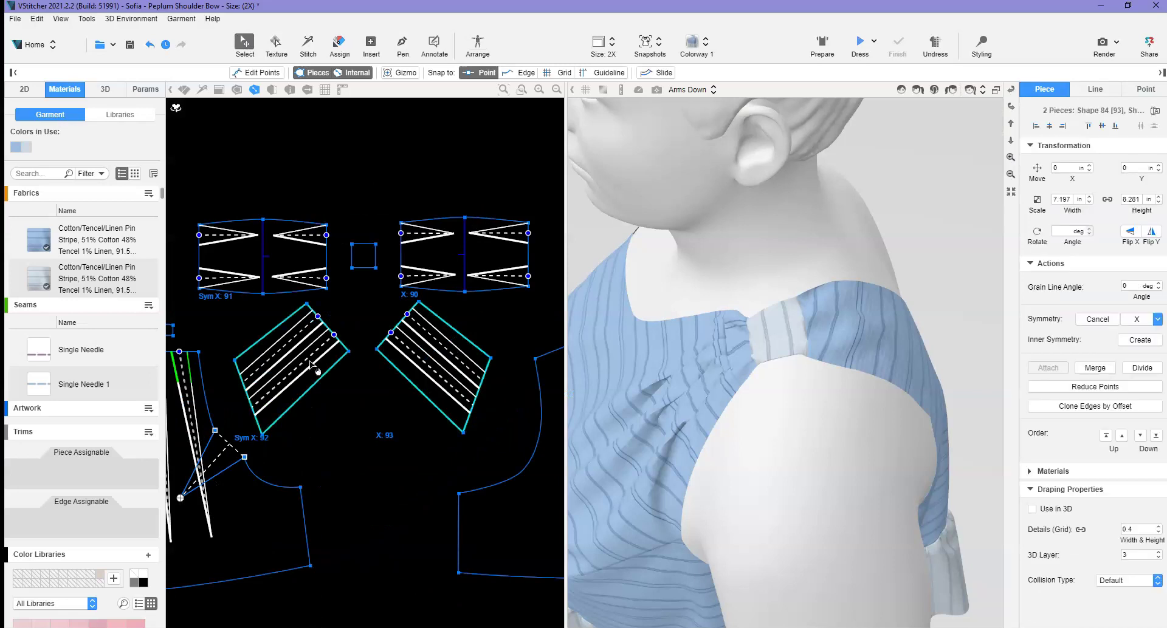
click(1032, 509)
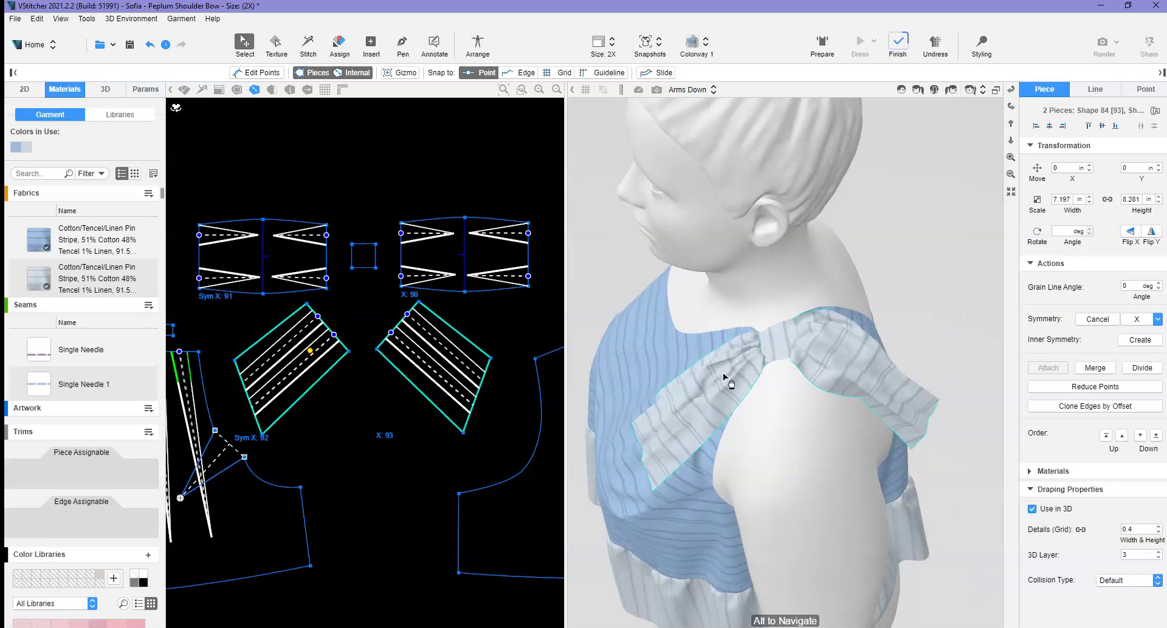
mouse_move(731, 381)
mouse_down()
mouse_move(745, 395)
mouse_move(752, 377)
mouse_up()
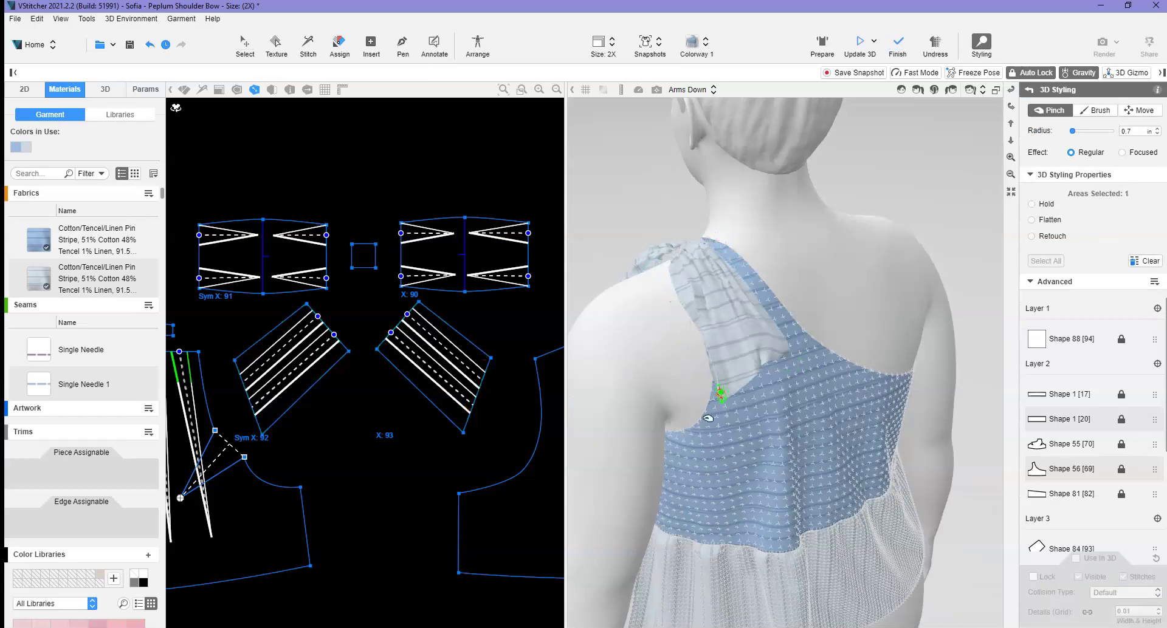
mouse_move(751, 377)
alt+mouse_down()
mouse_move(773, 306)
mouse_move(876, 421)
mouse_move(800, 448)
alt+mouse_up()
- Include bow loops Shape 84 [90]/[91] in 3D and re-dress the garment
click(302, 266)
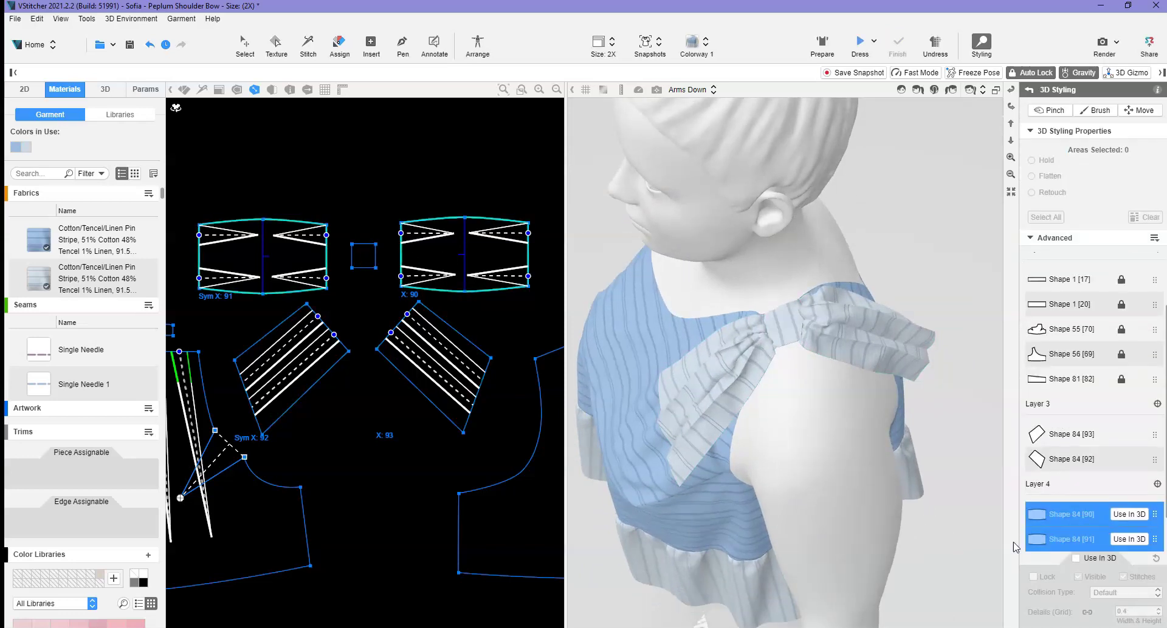
click(1075, 558)
click(1050, 110)
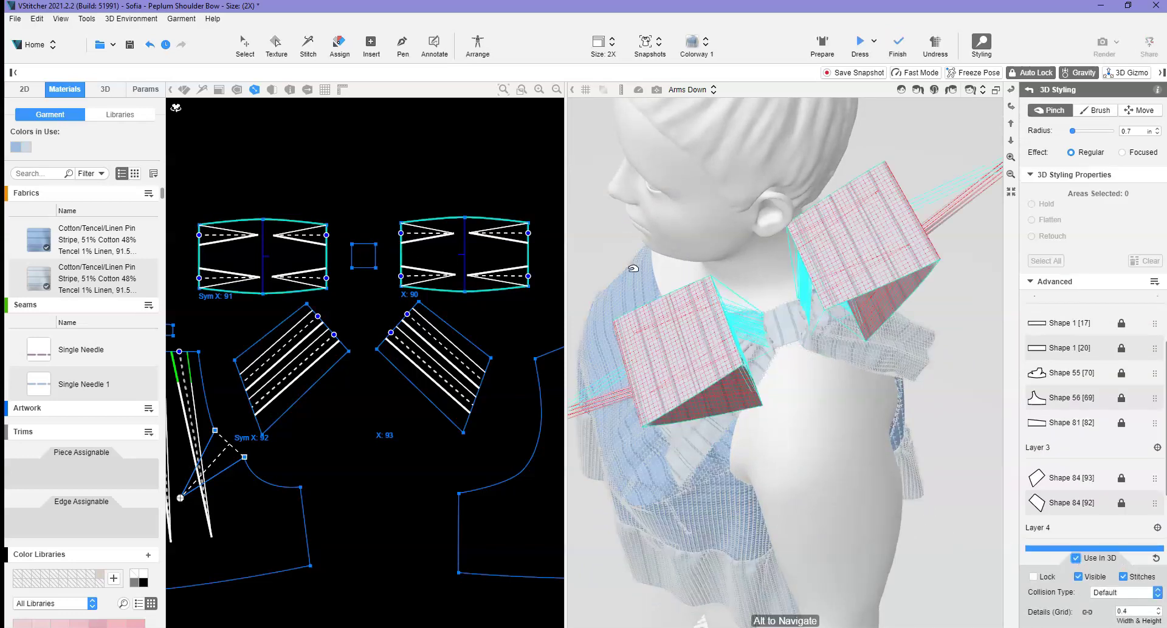
click(861, 42)
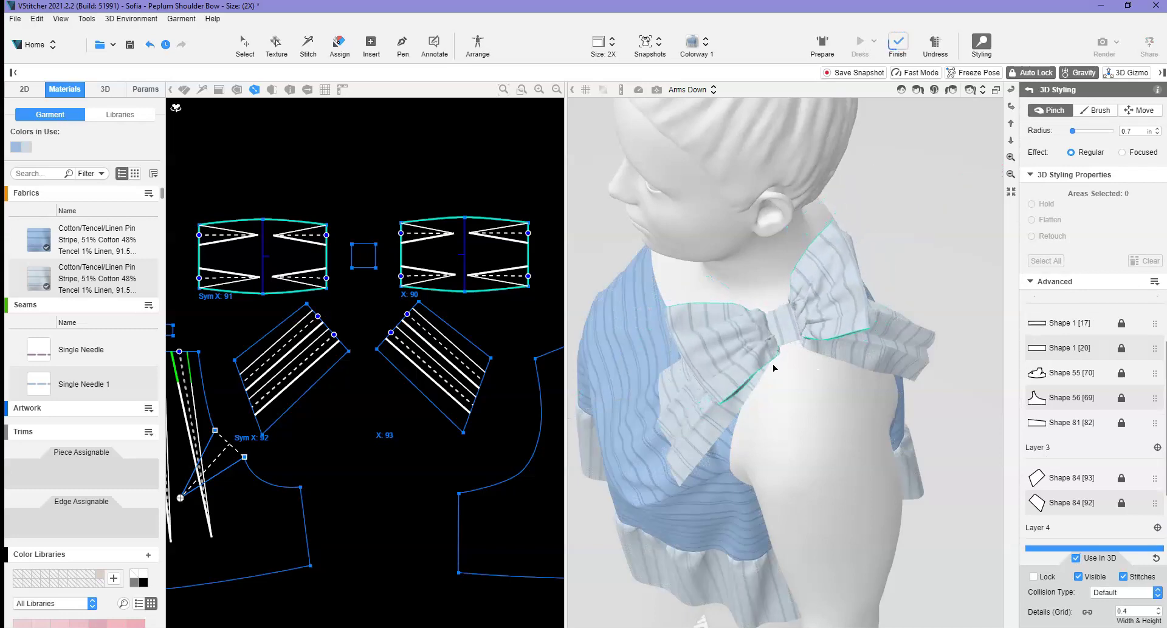
- Pinch and drag the bow cloth to pull its loops toward the knot
scroll(912, 364, up, 3)
mouse_move(911, 363)
alt+mouse_down()
mouse_move(682, 113)
mouse_move(842, 226)
mouse_move(807, 278)
mouse_move(881, 268)
mouse_move(646, 198)
mouse_move(827, 255)
alt+mouse_up()
click(682, 112)
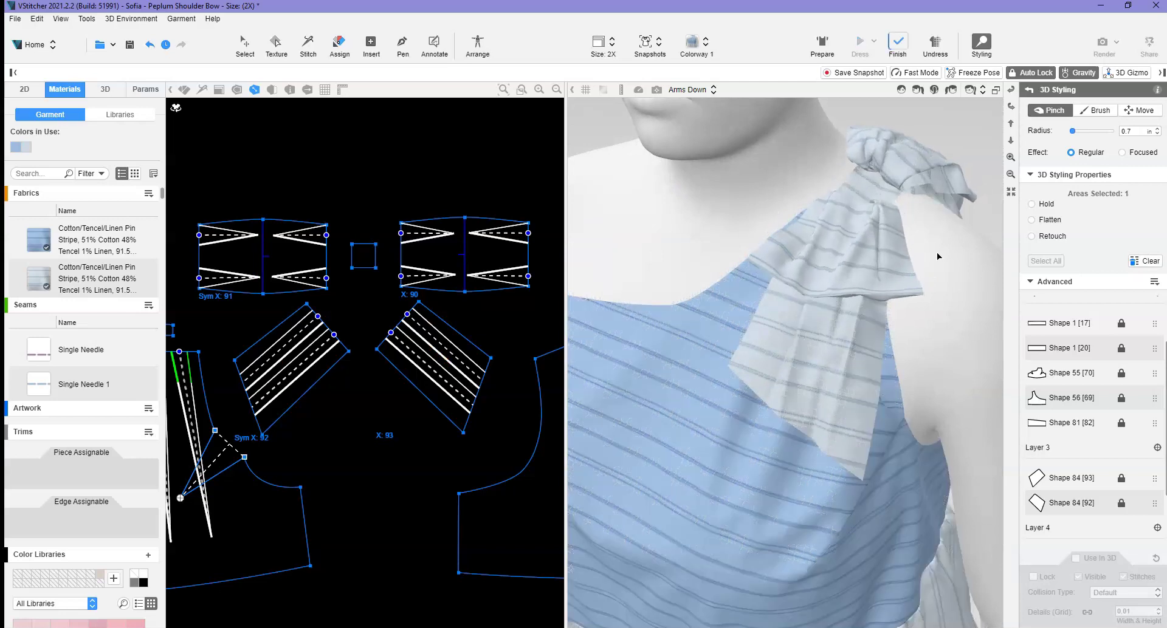
mouse_move(940, 256)
alt+mouse_down()
mouse_move(854, 284)
mouse_move(865, 340)
alt+mouse_up()
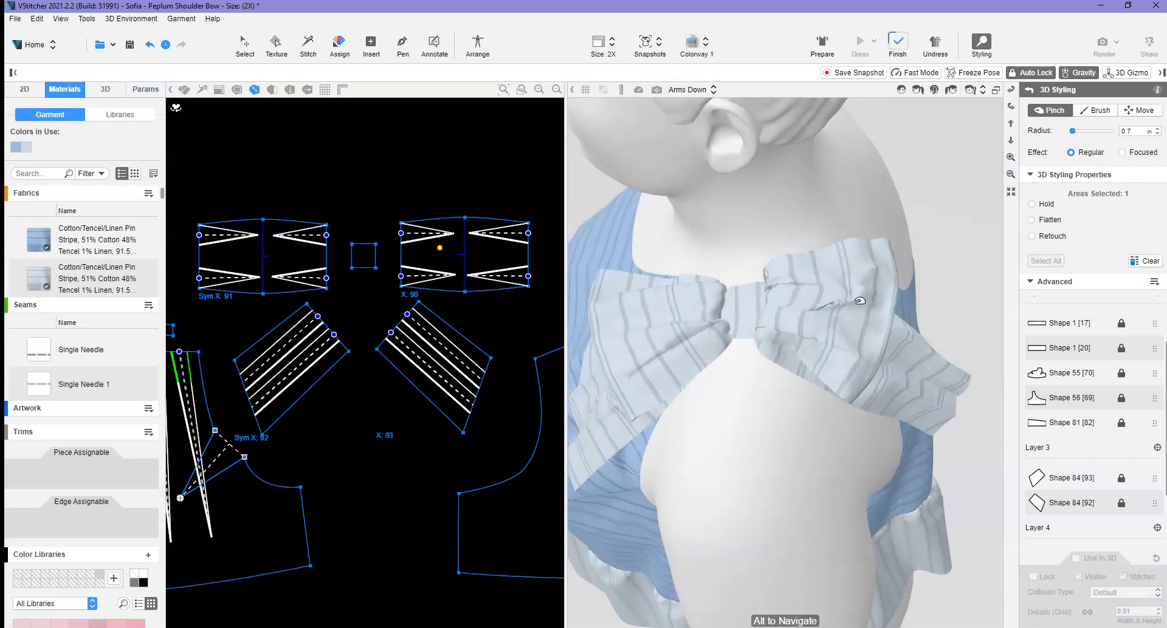
drag(703, 346, 723, 320)
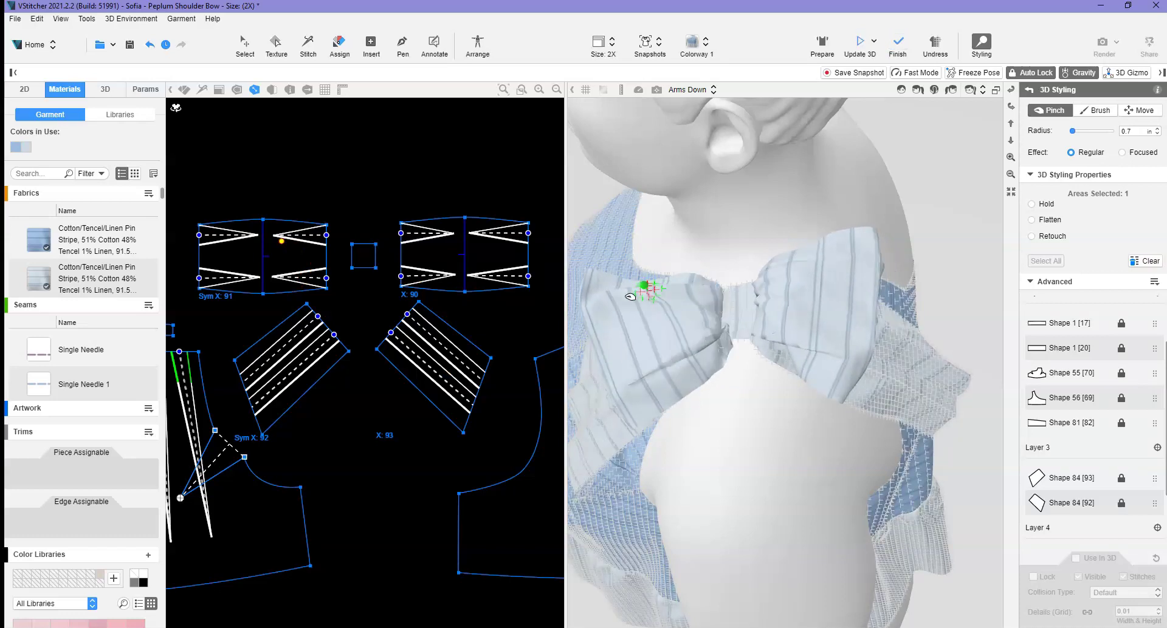
drag(615, 292, 712, 354)
scroll(712, 354, up, 3)
- Clear the pinched styling areas and bring the bow into view
click(1154, 282)
click(1124, 335)
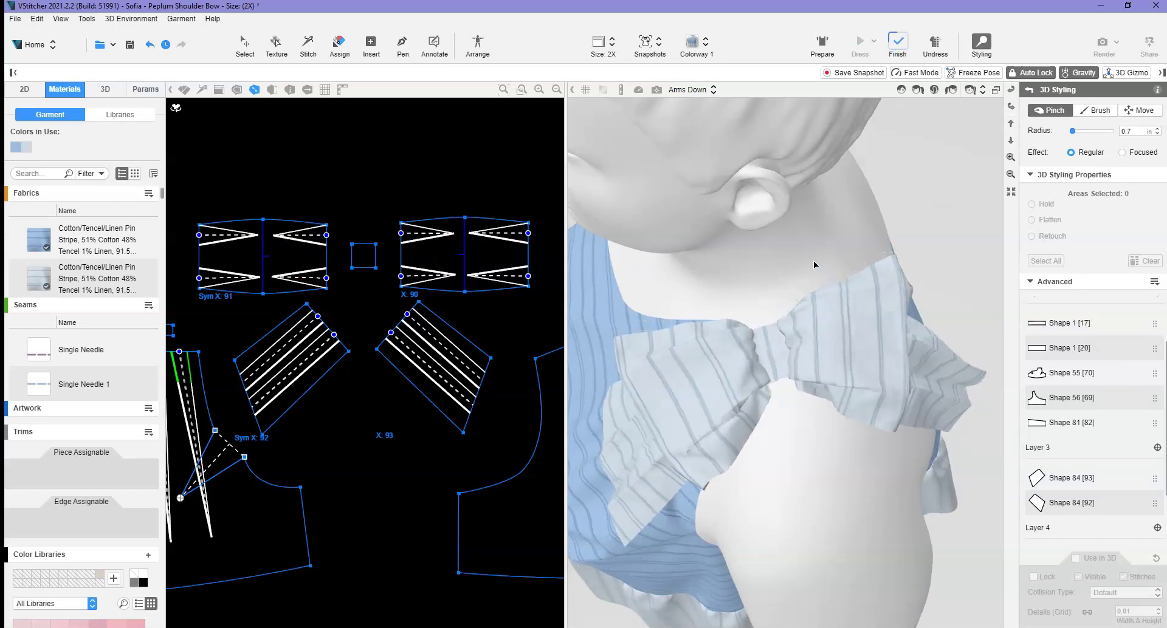
middle_drag(777, 271, 796, 220)
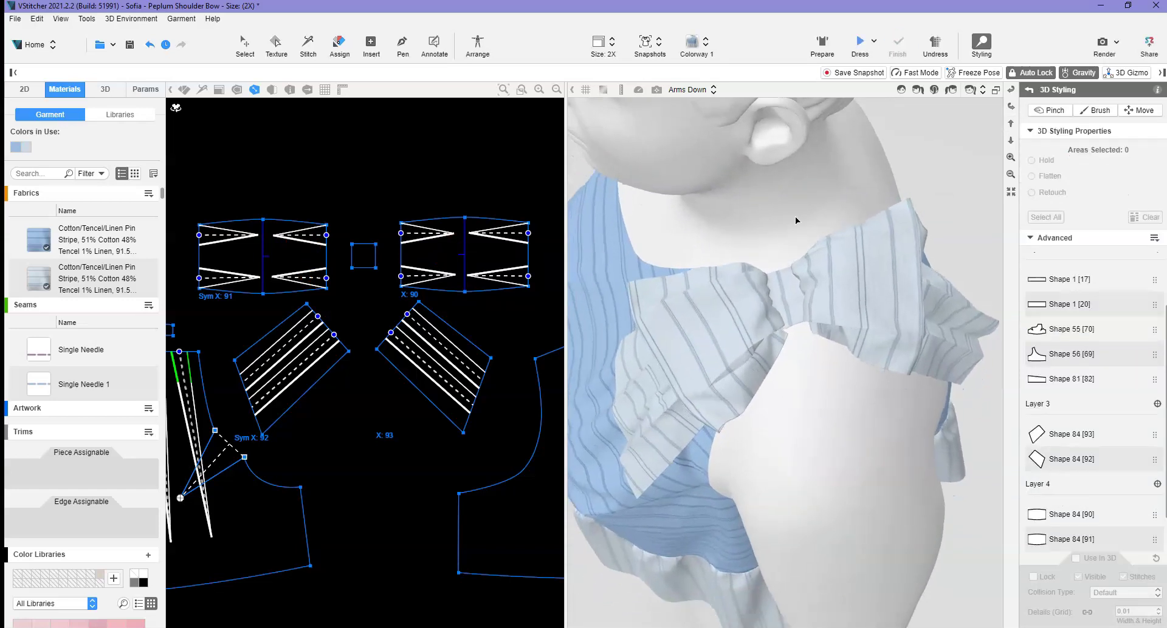
- Insert a 2.5 x 2.5 inch ellipse piece on the pattern canvas
click(370, 42)
click(394, 73)
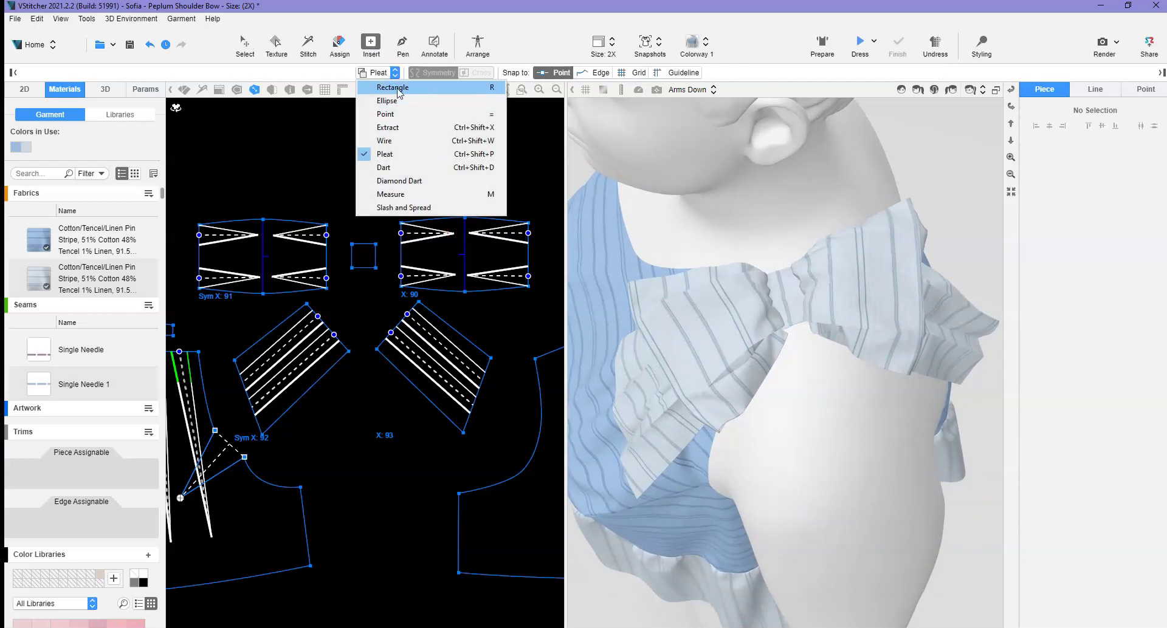
click(389, 101)
click(355, 294)
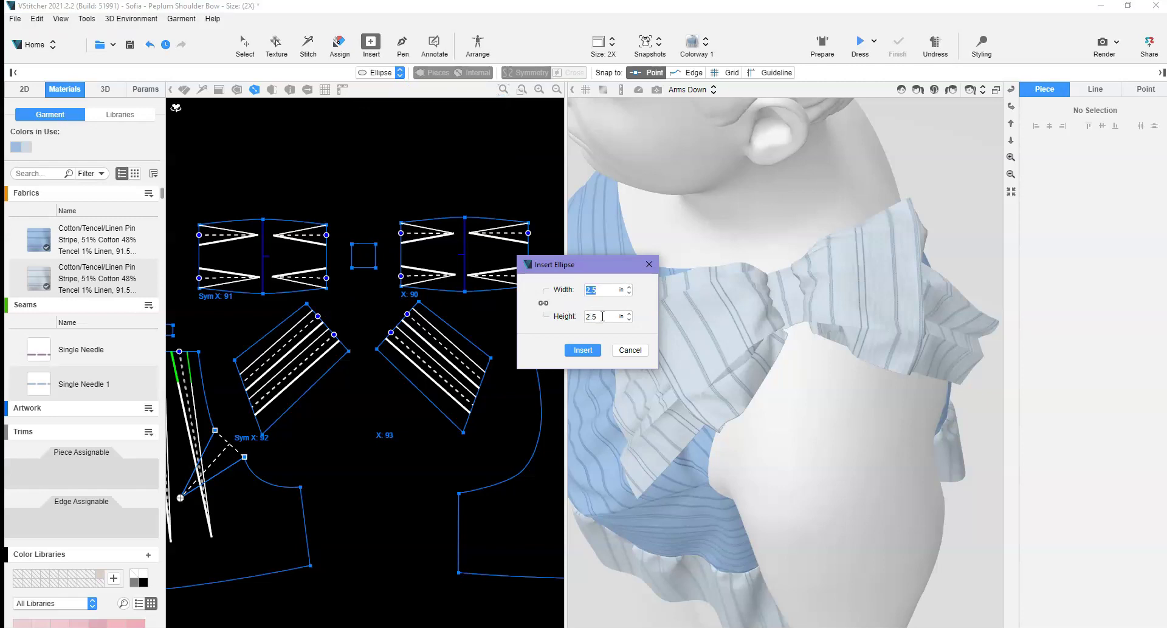
click(581, 351)
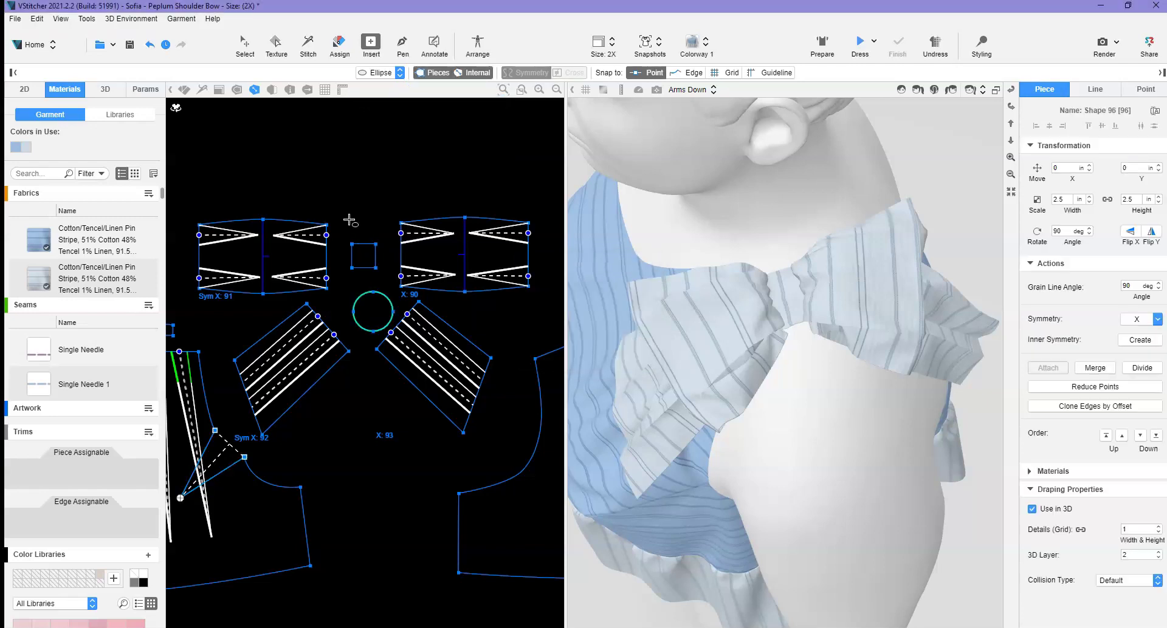
- Set the new circle piece to 3D layer 5
click(372, 320)
click(368, 315)
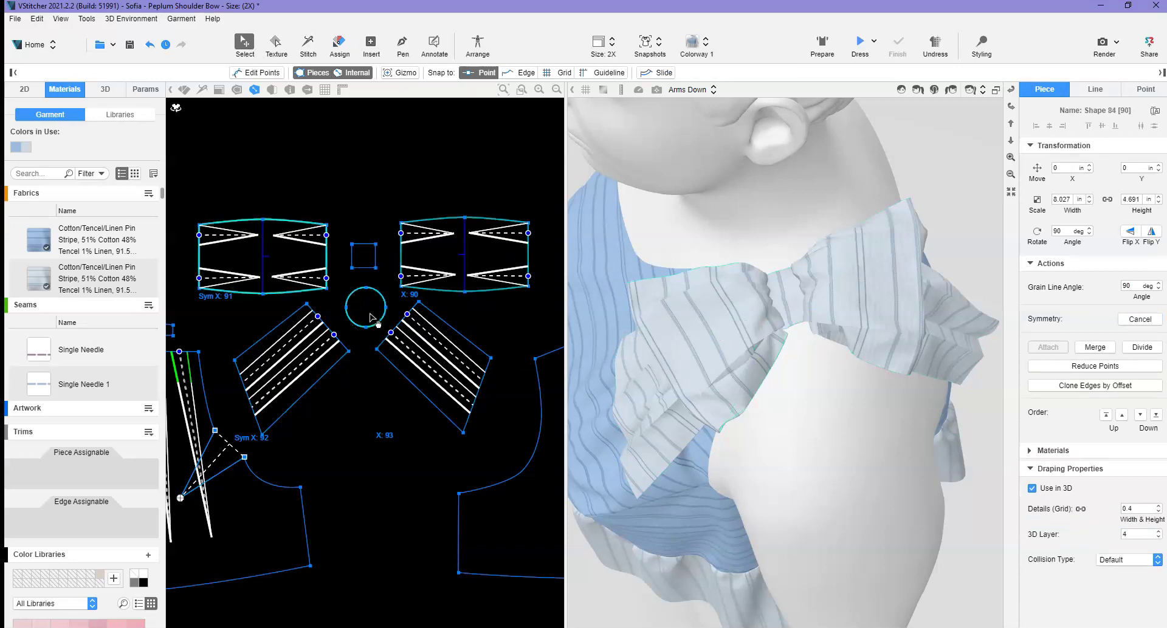
key(shift+Tab)
- Insert a pleat across the circle piece
click(371, 42)
click(400, 72)
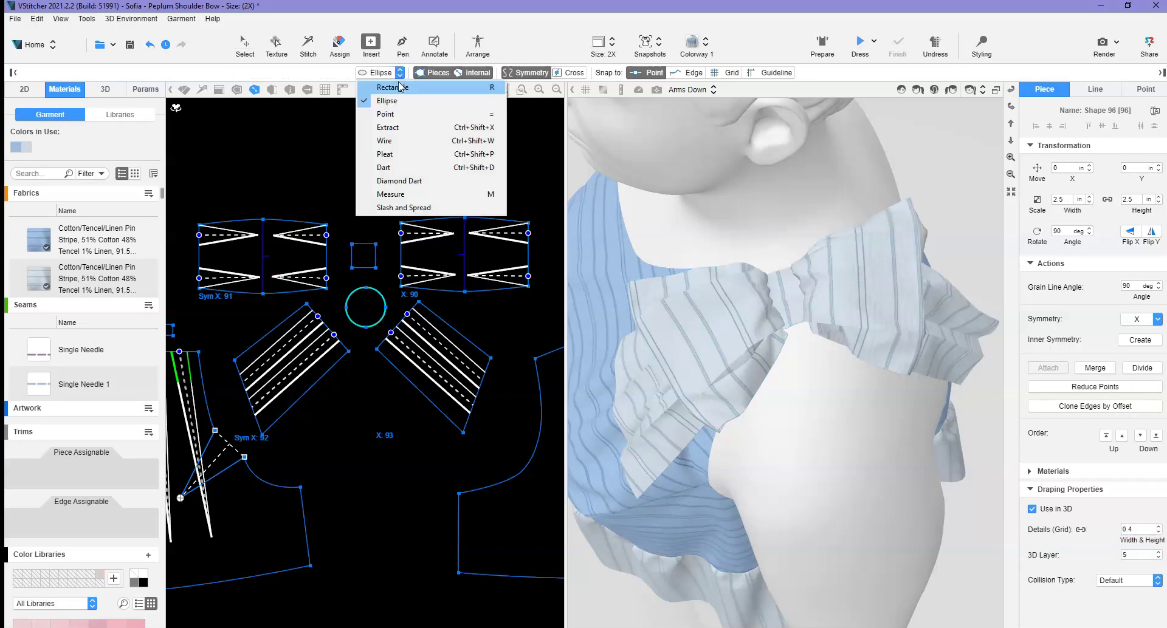
click(403, 158)
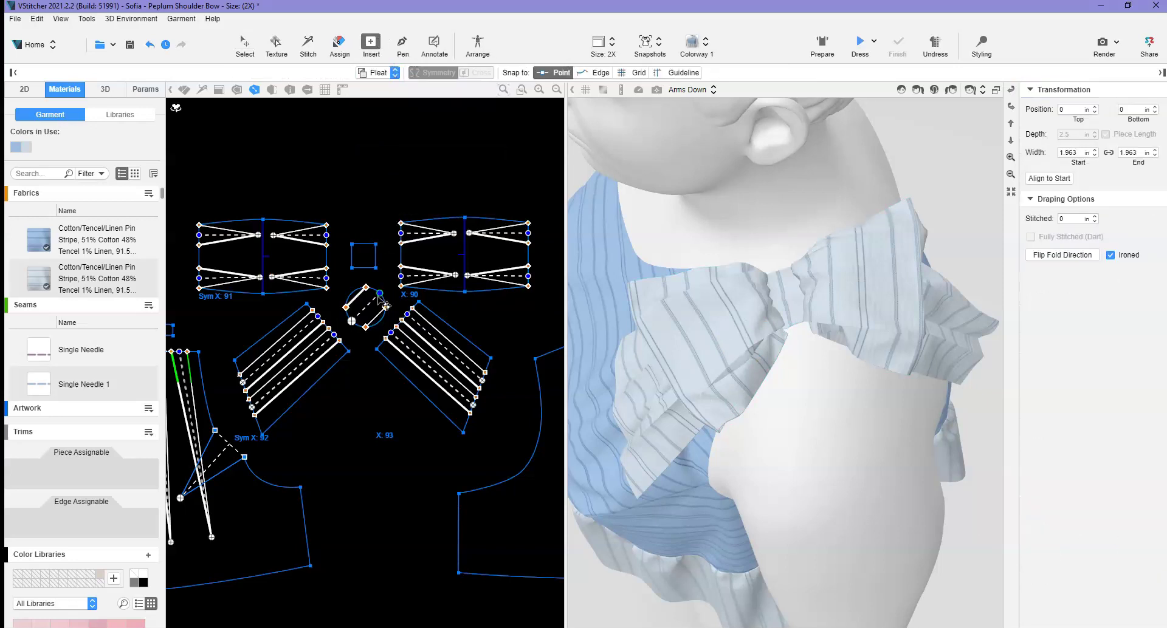
scroll(384, 310, up, 2)
click(330, 316)
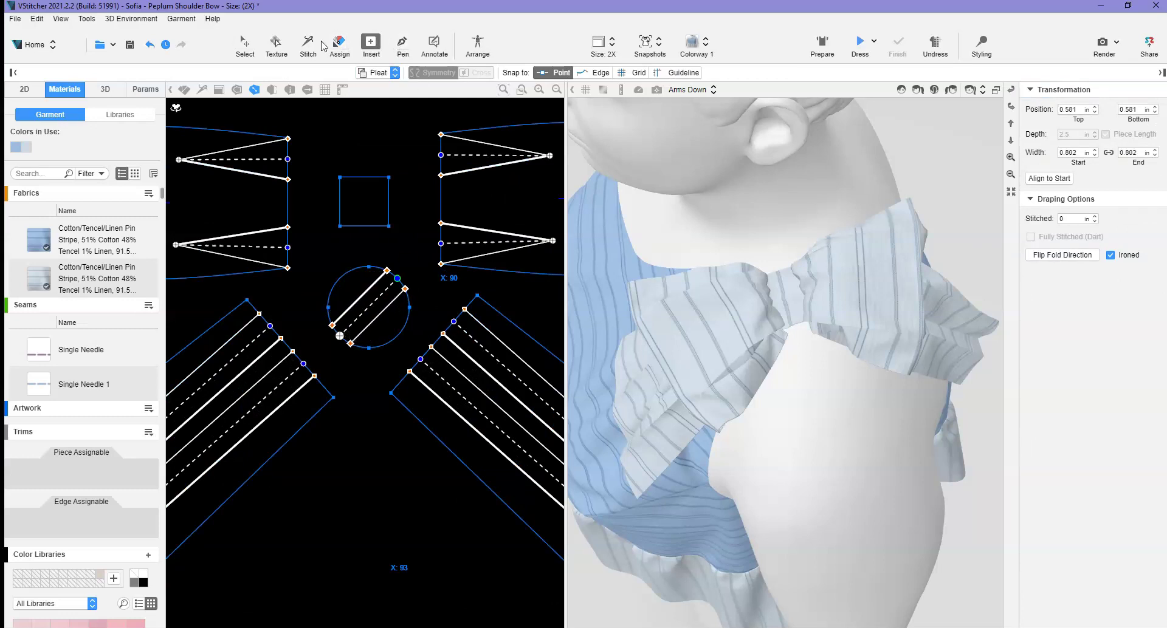
- Multi-stitch the circle's edges to all edges of the centre square
click(322, 44)
click(451, 73)
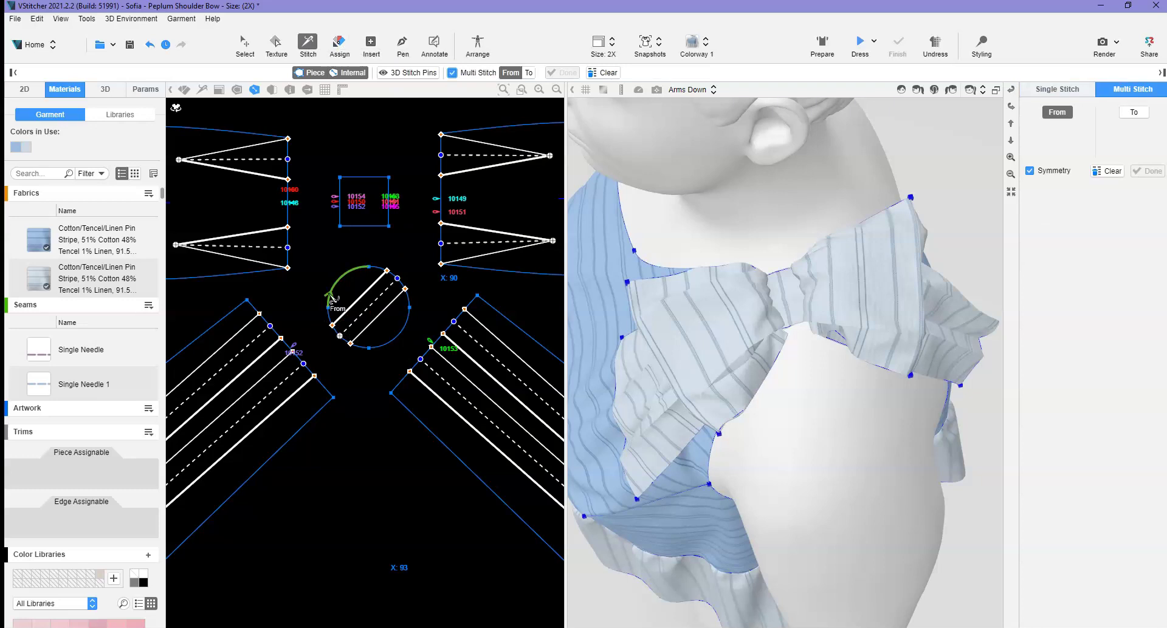
click(386, 271)
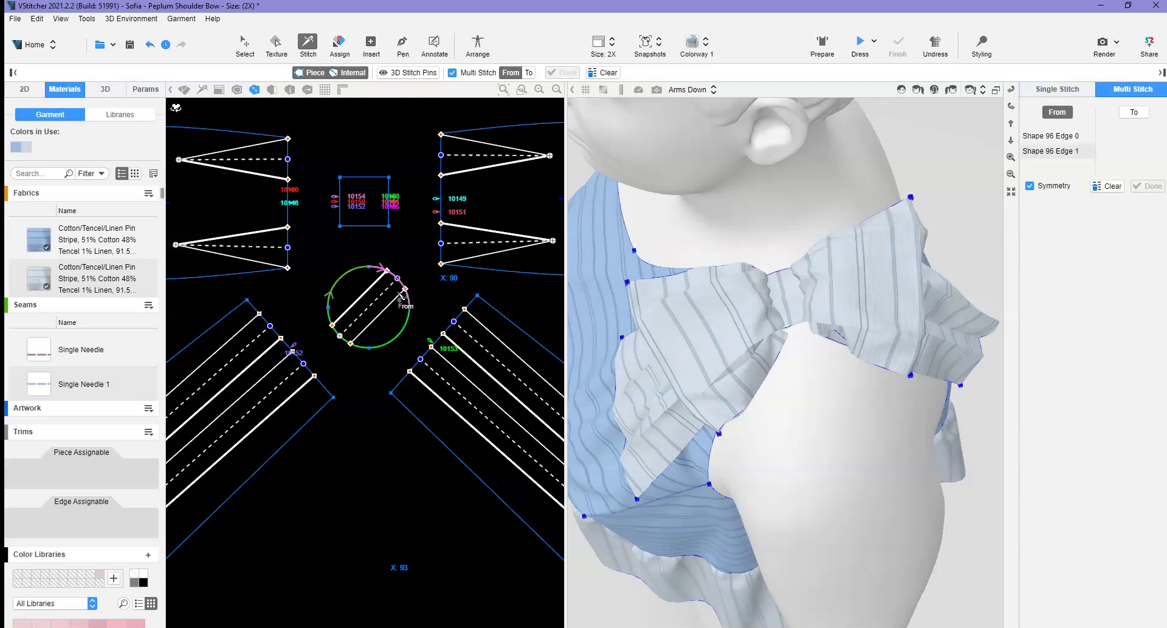
right_click(368, 350)
click(364, 390)
click(342, 223)
click(388, 176)
click(388, 226)
right_click(373, 224)
click(376, 196)
click(480, 44)
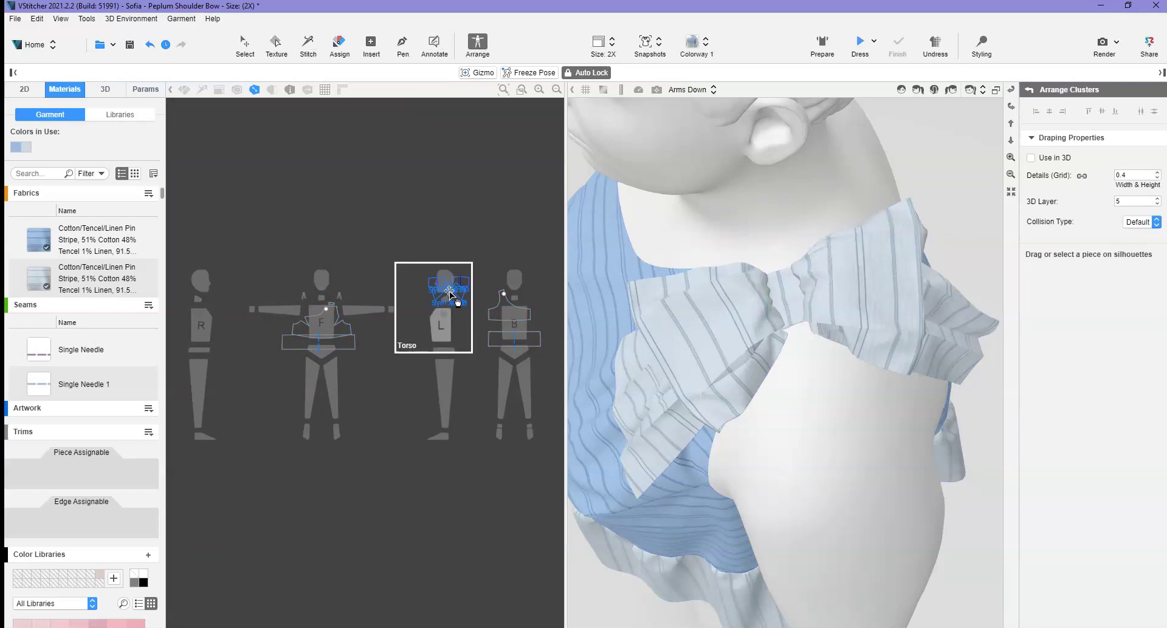
- Drop the circle on the torso and re-drape so it gathers around the bow's centre
click(456, 295)
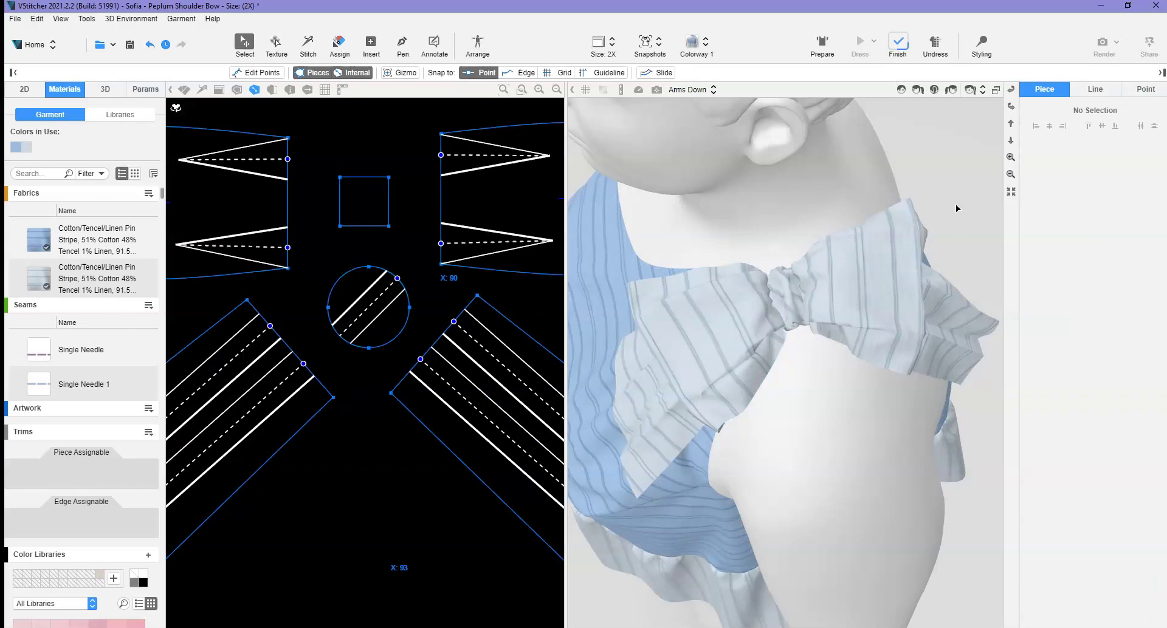
click(874, 359)
click(981, 42)
click(1153, 281)
click(1118, 304)
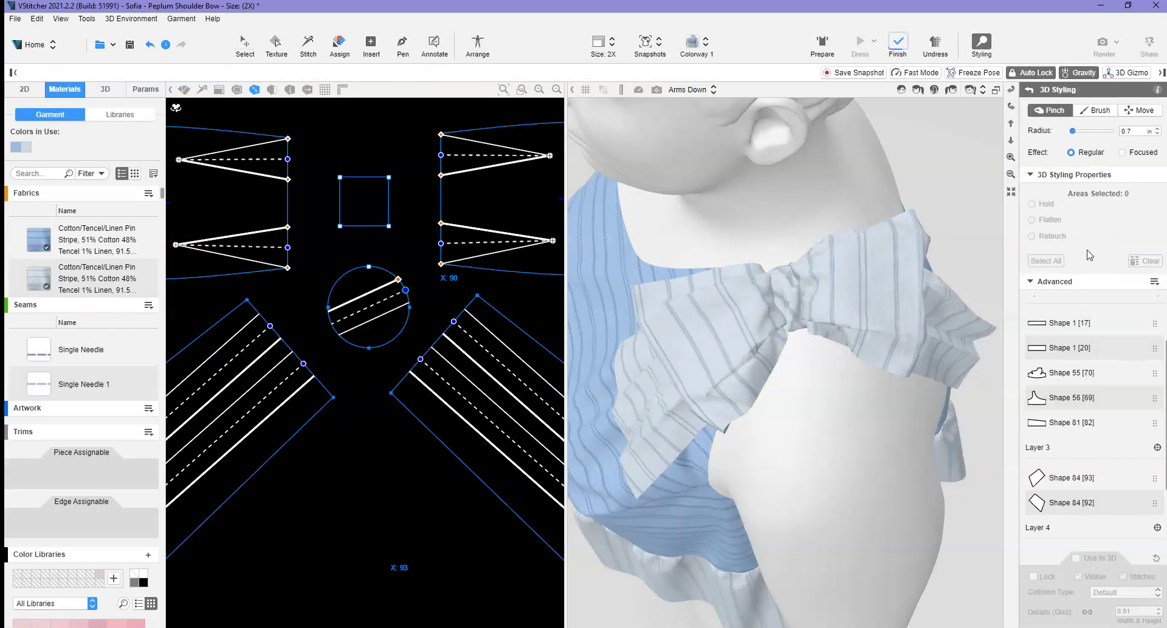
click(948, 281)
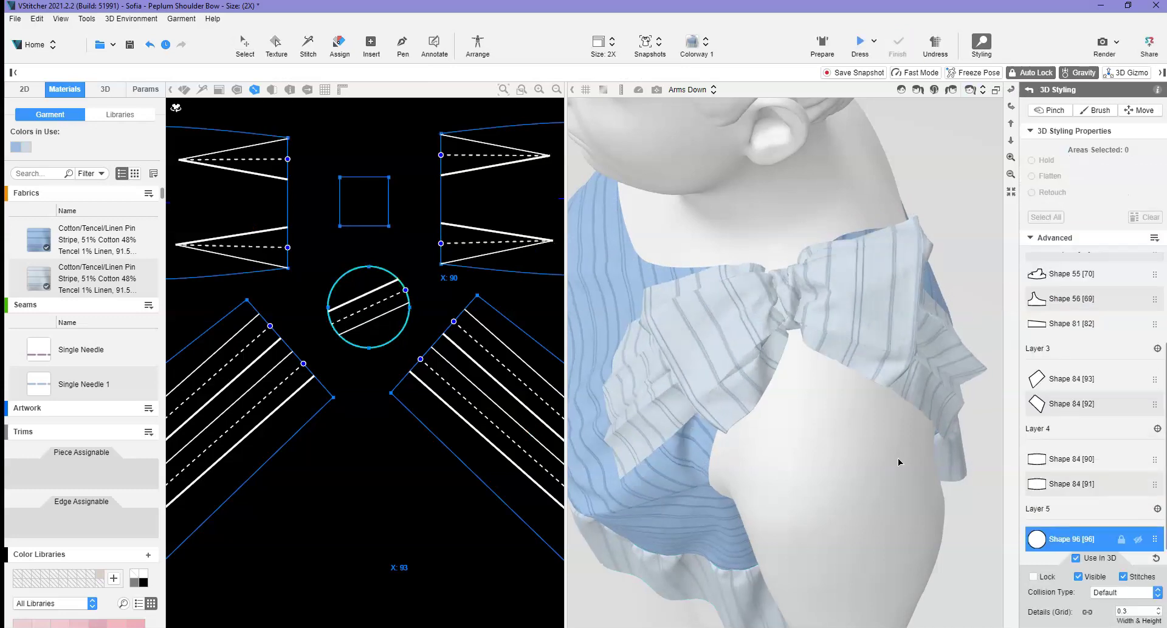
click(1027, 95)
right_drag(933, 477, 962, 459)
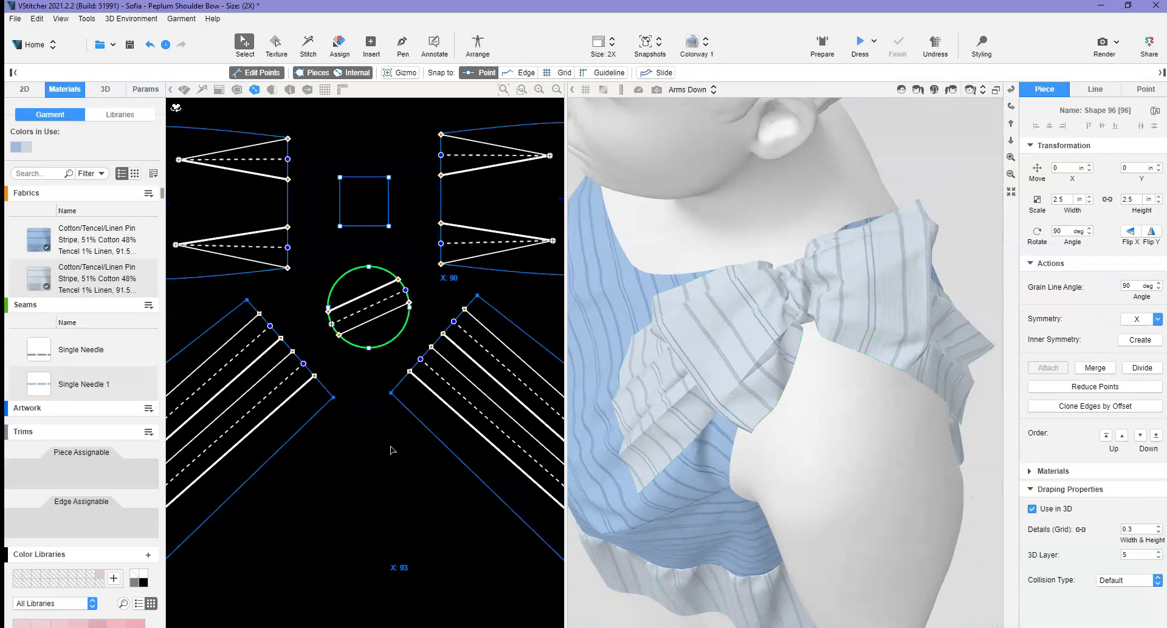
- Shorten the left bow-to-square stitch span and update the 3D drape
scroll(386, 460, down, 2)
middle_drag(386, 460, 367, 442)
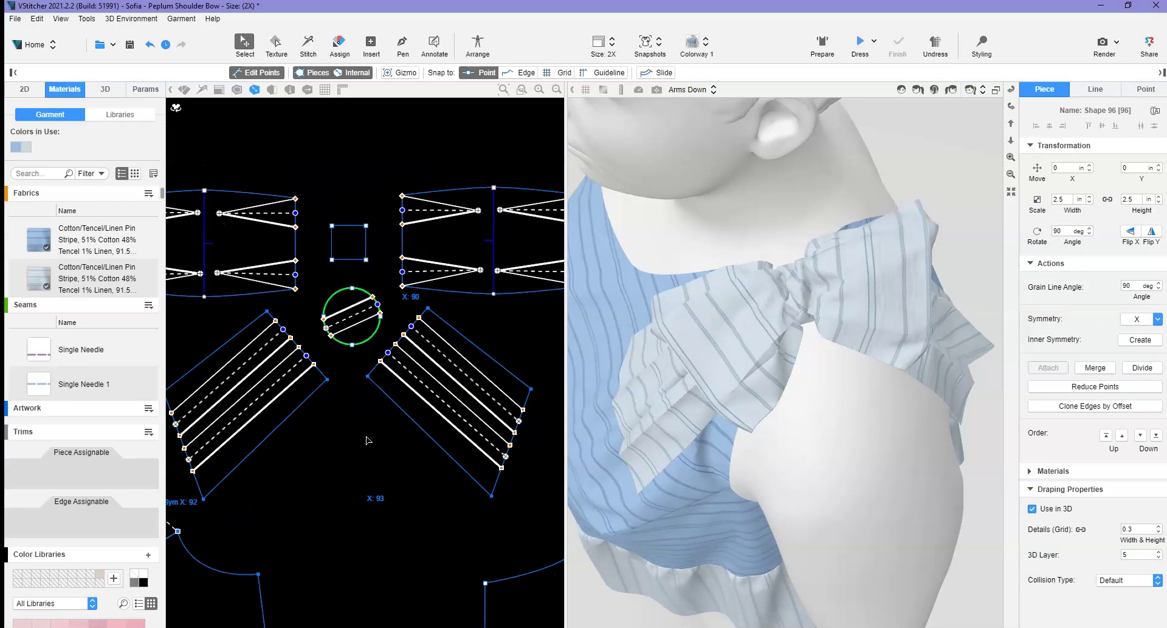
click(308, 43)
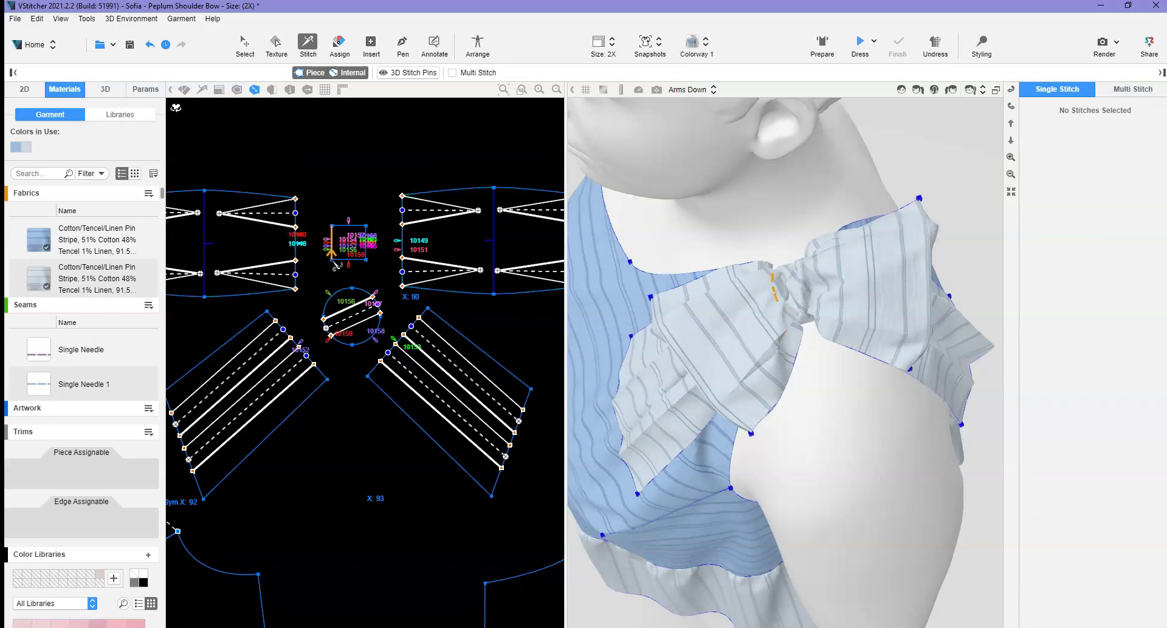
click(305, 237)
scroll(329, 280, up, 2)
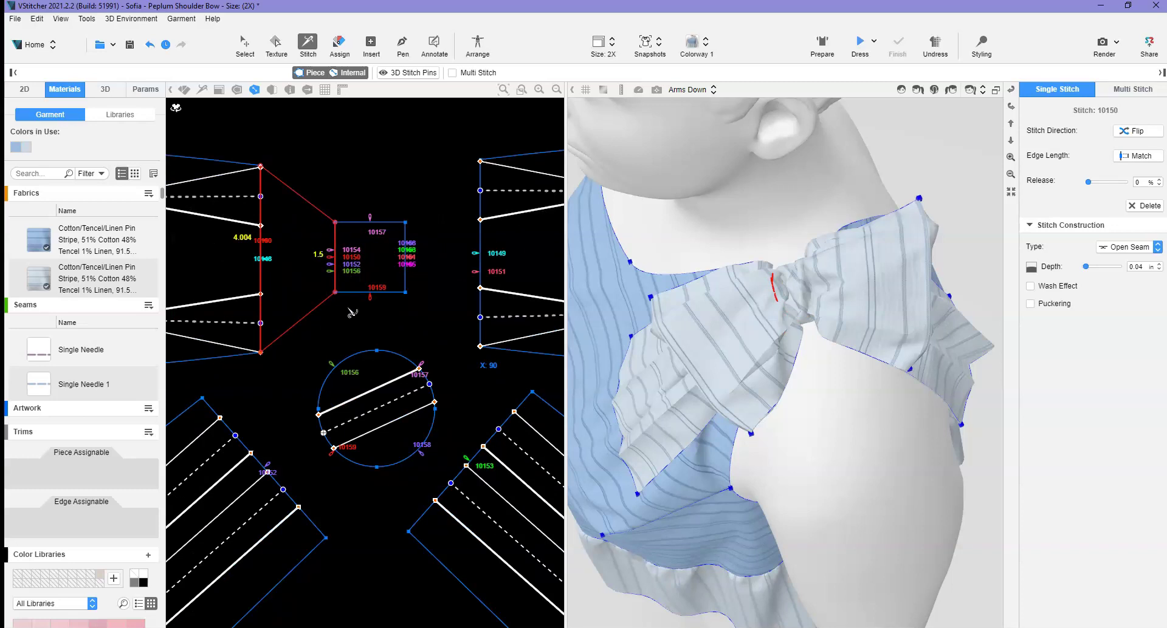
drag(335, 294, 335, 274)
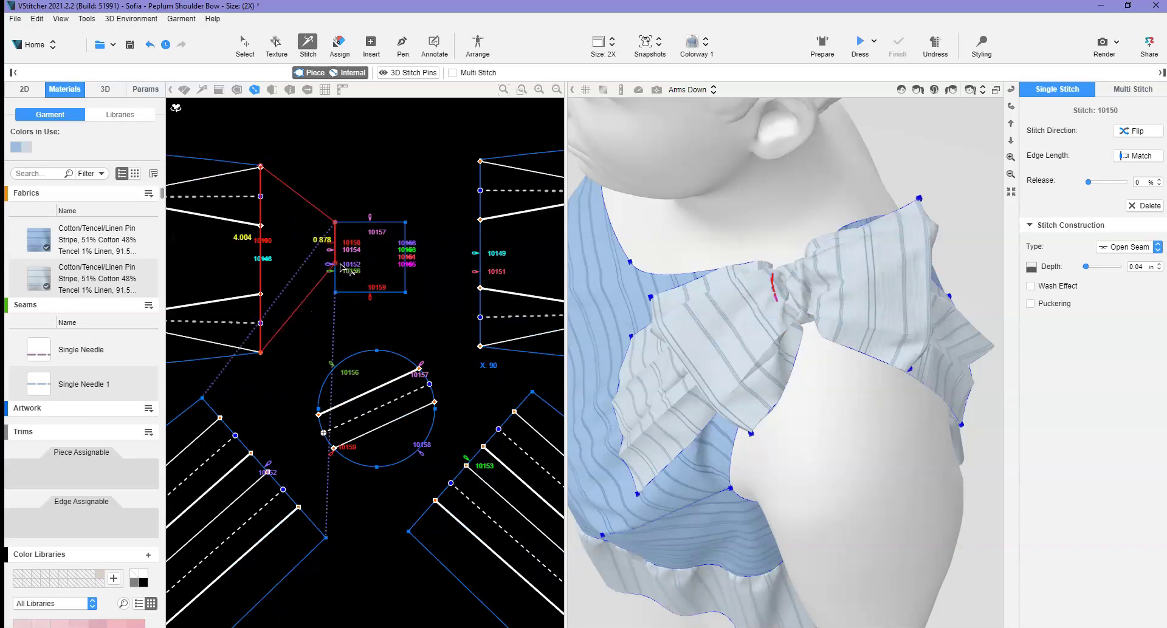
click(474, 258)
click(476, 279)
click(859, 46)
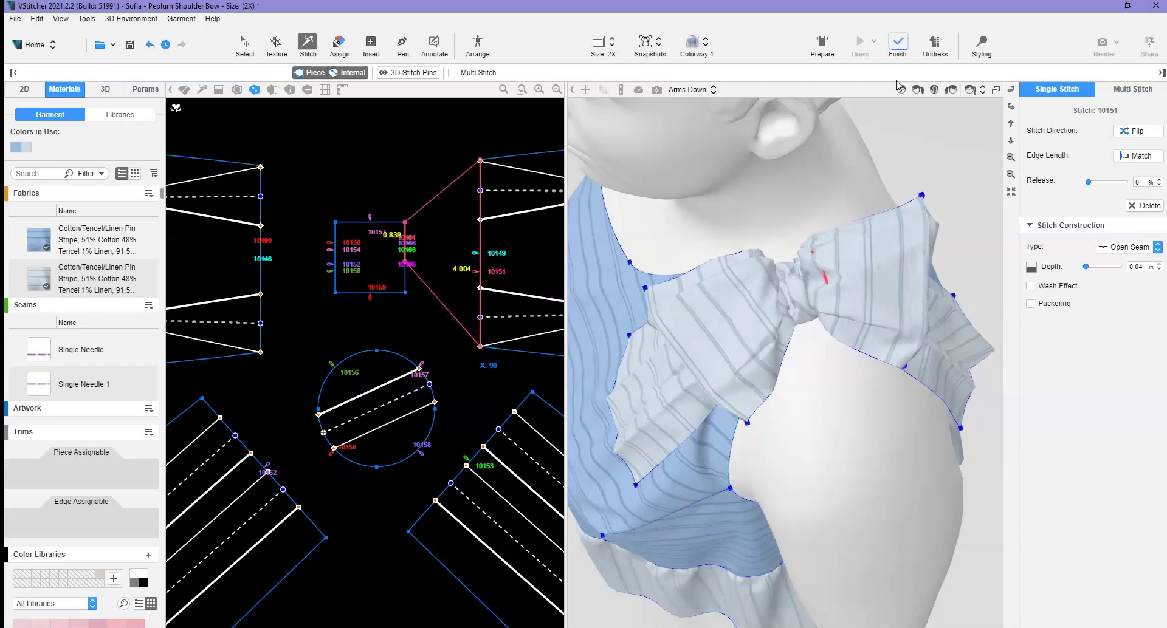
- Adjust the remaining bow-to-square stitches and update the 3D drape again
click(897, 49)
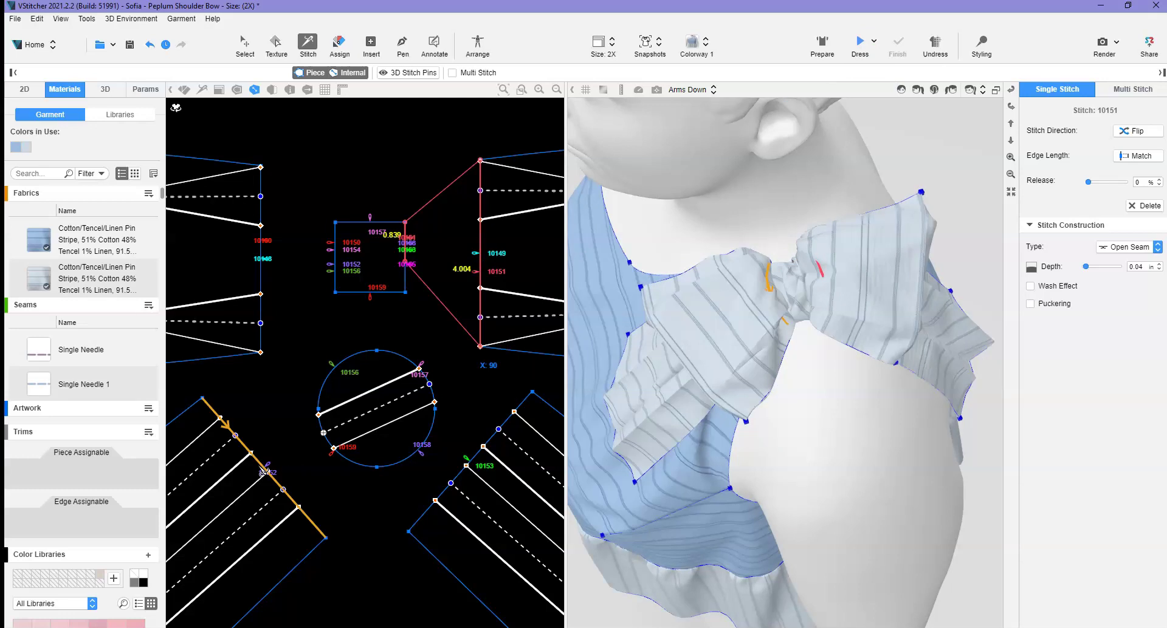
click(333, 229)
click(410, 257)
click(859, 46)
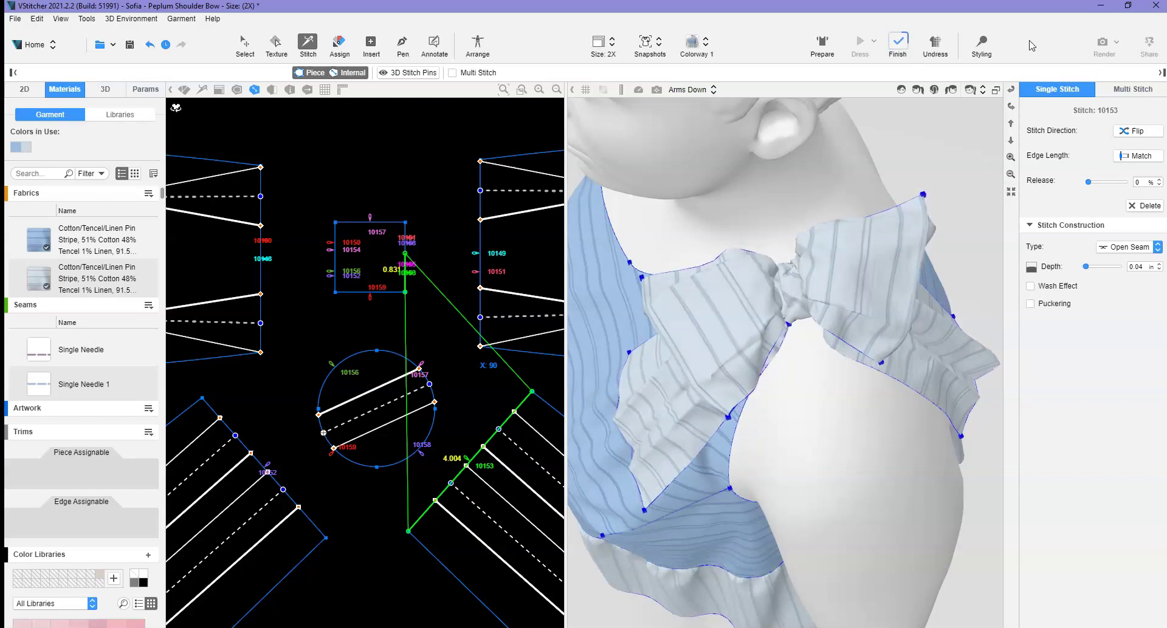
click(898, 46)
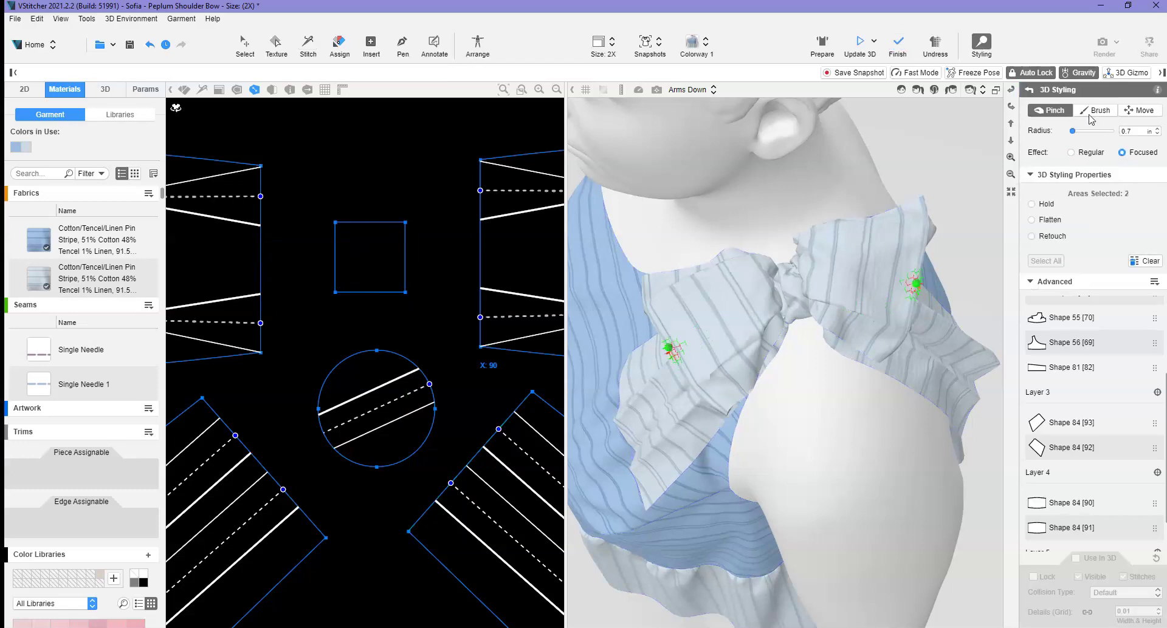
- Drag the bow's pinch points apart with the 3D gizmo and re-drape so the loops widen
click(1131, 72)
drag(729, 358, 679, 358)
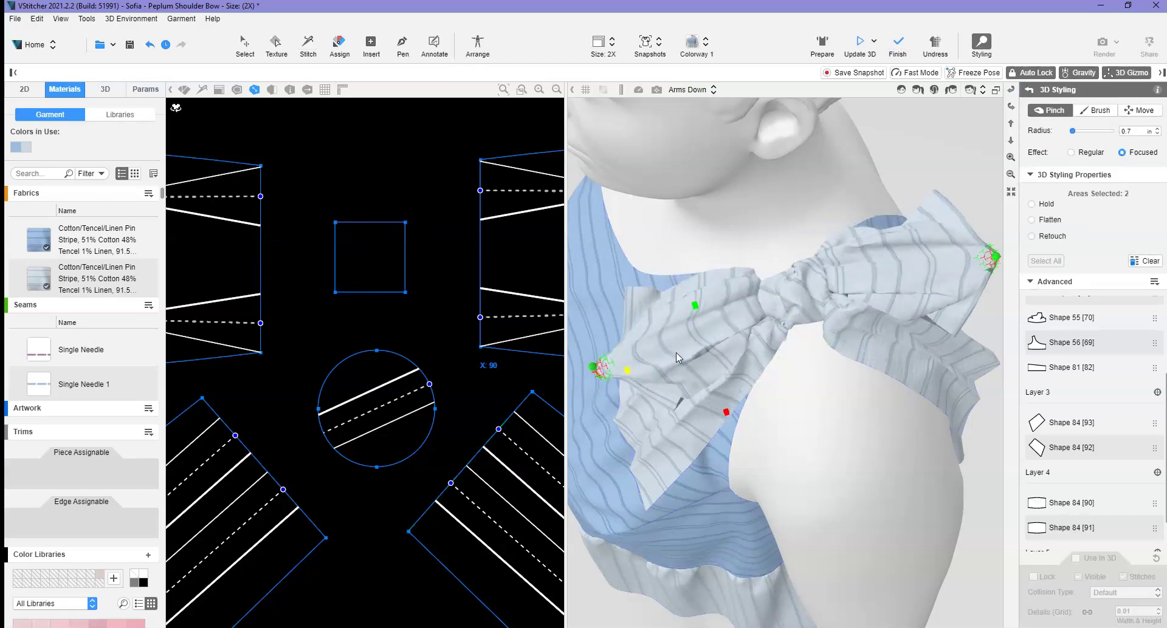
click(857, 44)
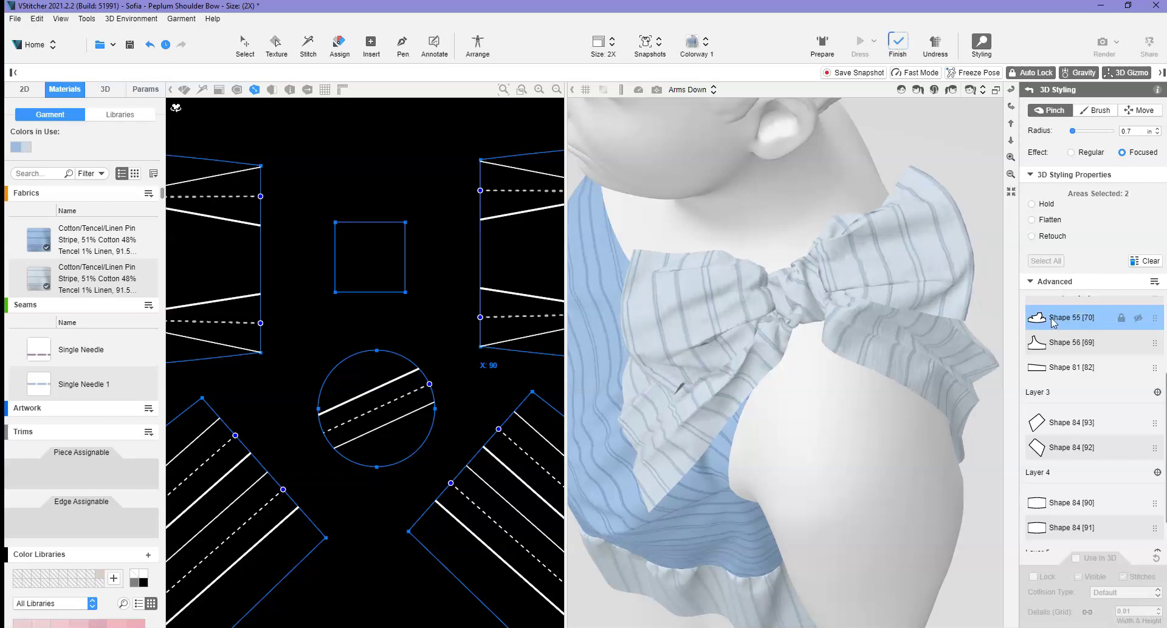